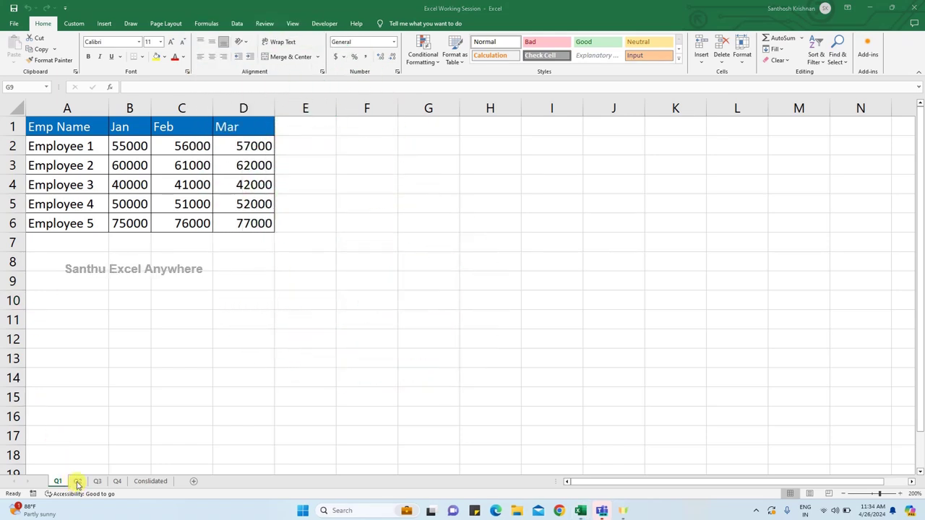
# Flip quickly through the Q2, Q3 and Q4 sheets to the Conslidated sheet.
pyautogui.click(77, 481)
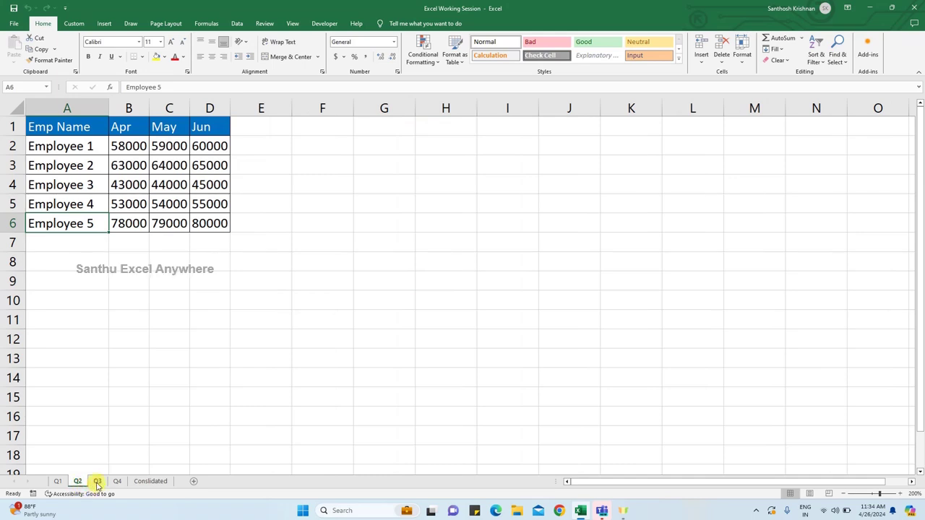
pyautogui.click(97, 482)
pyautogui.click(117, 481)
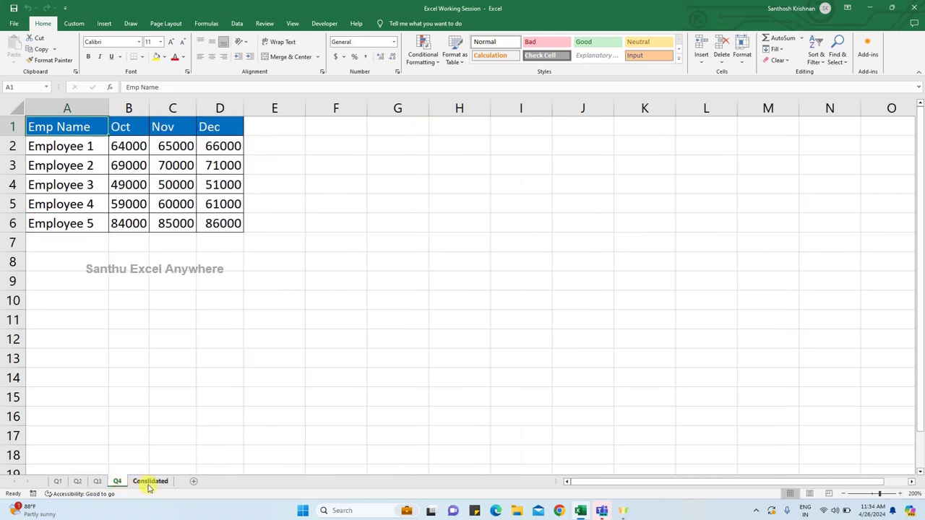
pyautogui.click(149, 481)
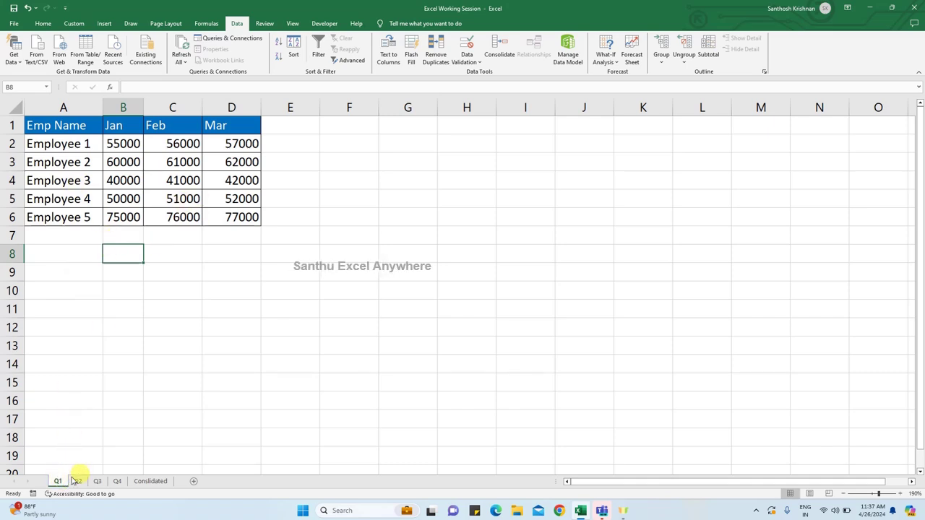
# Review the Q2, Q3 and Q4 salary tables, ending on the empty Conslidated sheet.
pyautogui.keyDown('ctrl'); pyautogui.scroll(6, 149, 181); pyautogui.keyUp('ctrl')
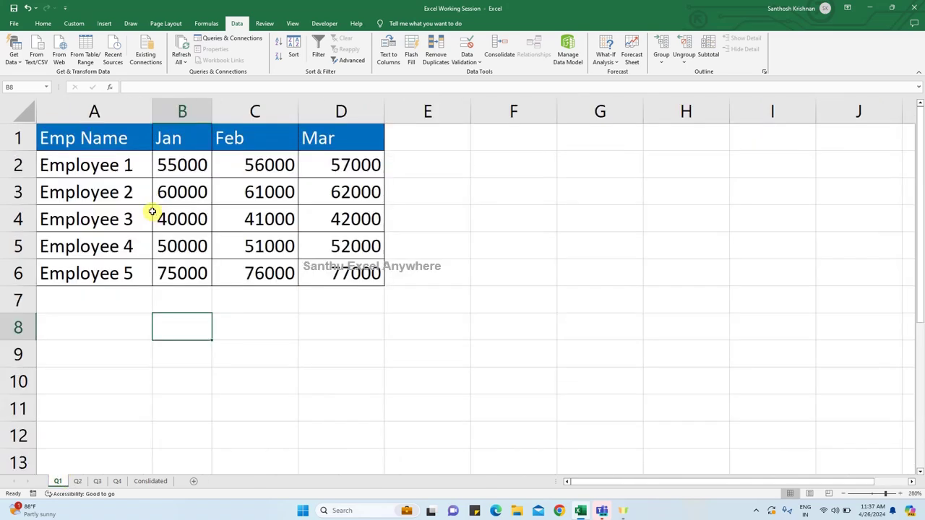
pyautogui.keyDown('ctrl'); pyautogui.scroll(4, 152, 211); pyautogui.keyUp('ctrl')
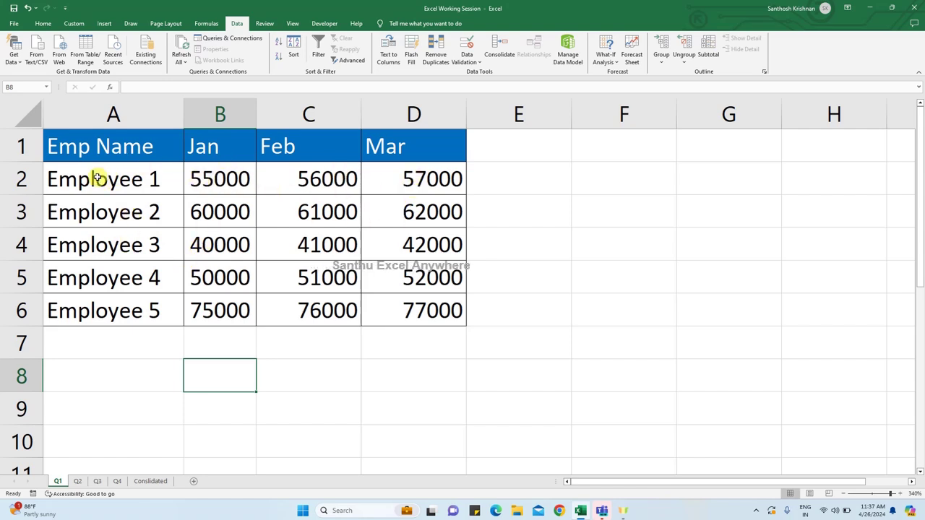
pyautogui.click(79, 481)
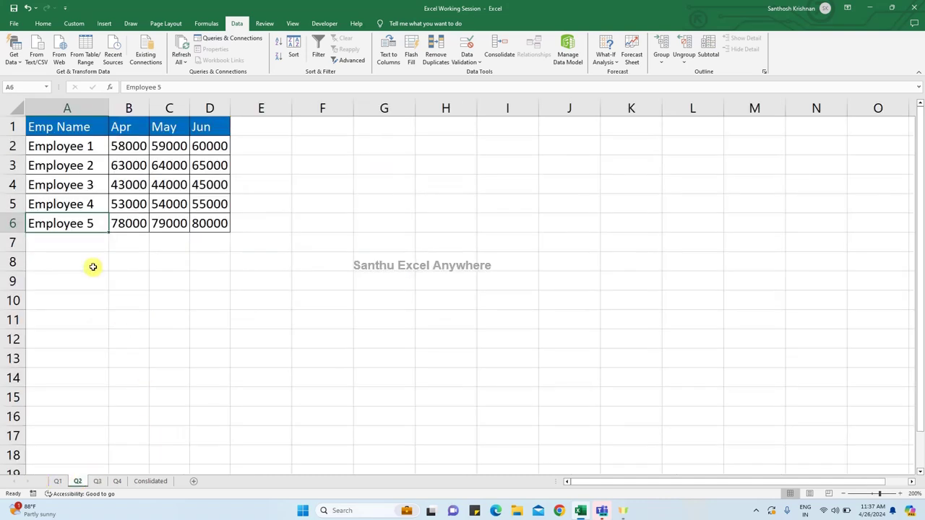
pyautogui.keyDown('ctrl'); pyautogui.scroll(12, 93, 267); pyautogui.keyUp('ctrl')
pyautogui.keyDown('ctrl'); pyautogui.scroll(6, 96, 271); pyautogui.keyUp('ctrl')
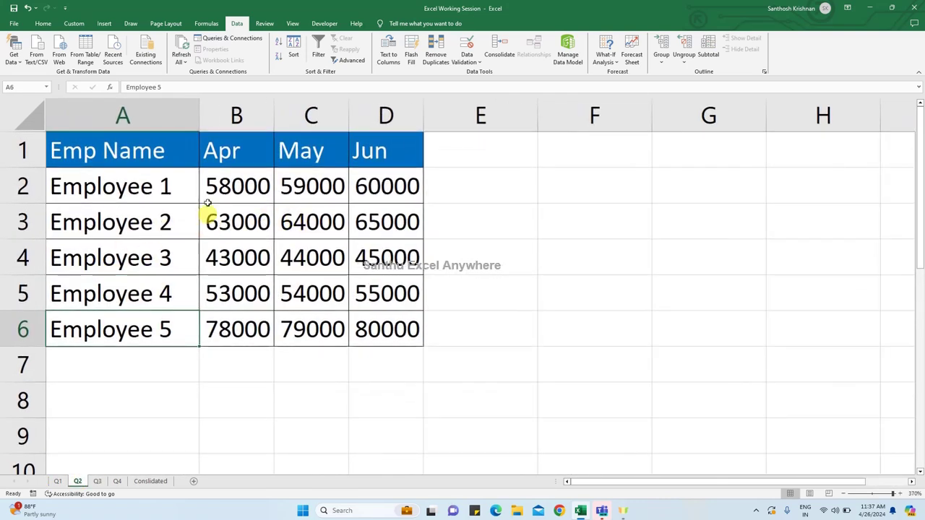
pyautogui.click(96, 482)
pyautogui.keyDown('ctrl'); pyautogui.scroll(8, 169, 227); pyautogui.keyUp('ctrl')
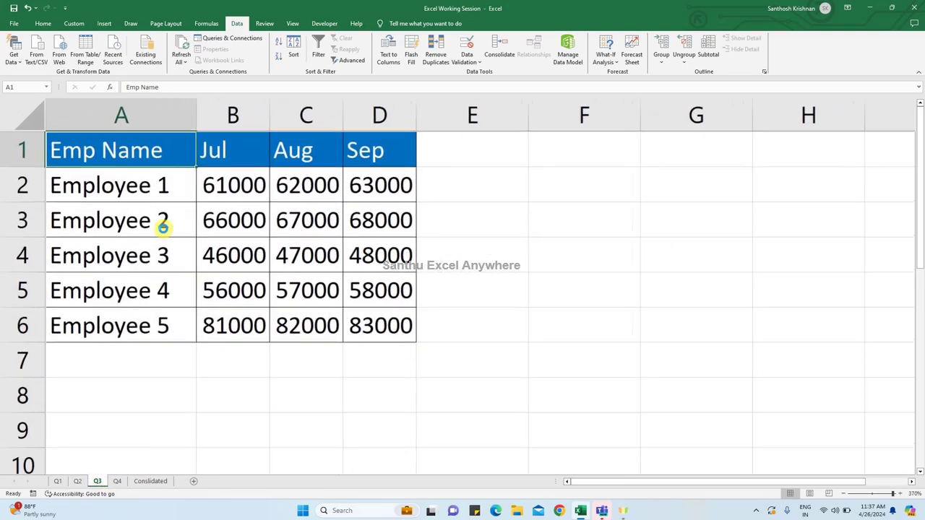
pyautogui.click(118, 484)
pyautogui.keyDown('ctrl'); pyautogui.scroll(5, 306, 347); pyautogui.keyUp('ctrl')
pyautogui.keyDown('ctrl'); pyautogui.scroll(4, 305, 352); pyautogui.keyUp('ctrl')
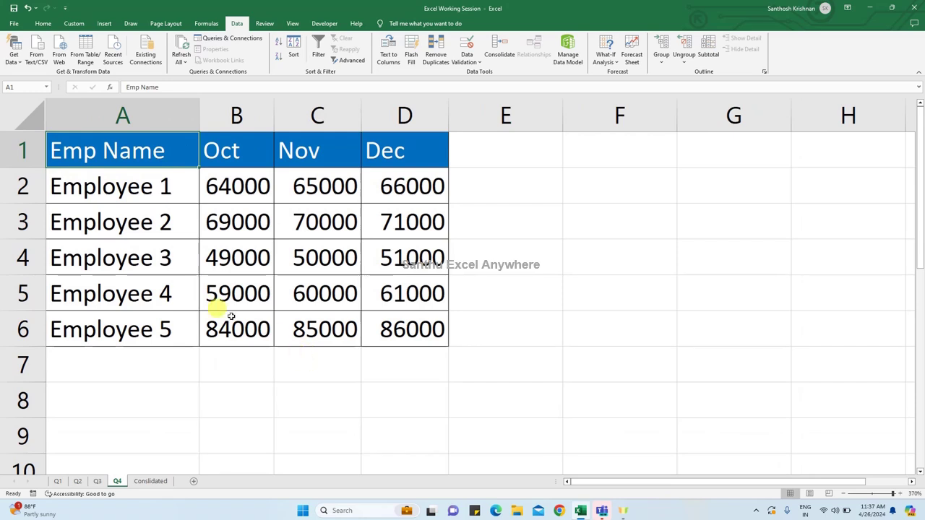
pyautogui.click(152, 481)
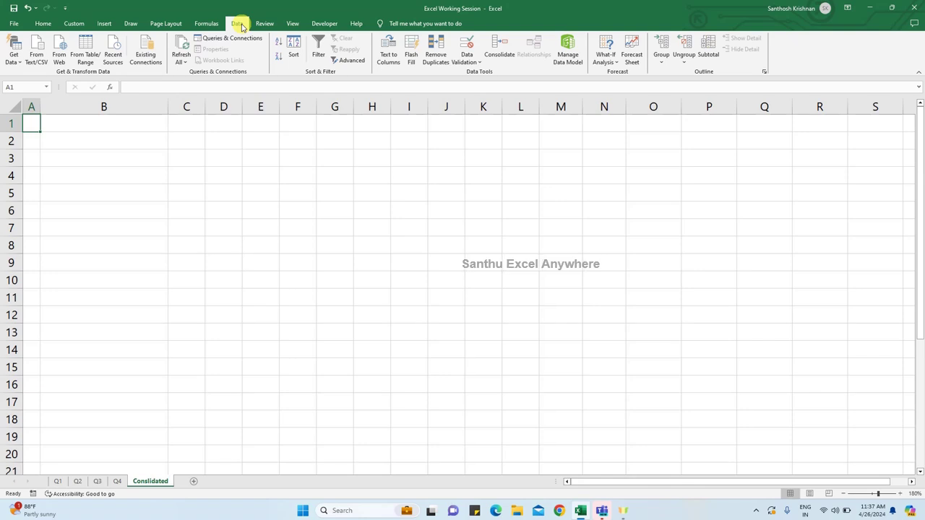
# Open Data > Consolidate, keep Sum as the function, and ready the Reference box.
pyautogui.click(500, 48)
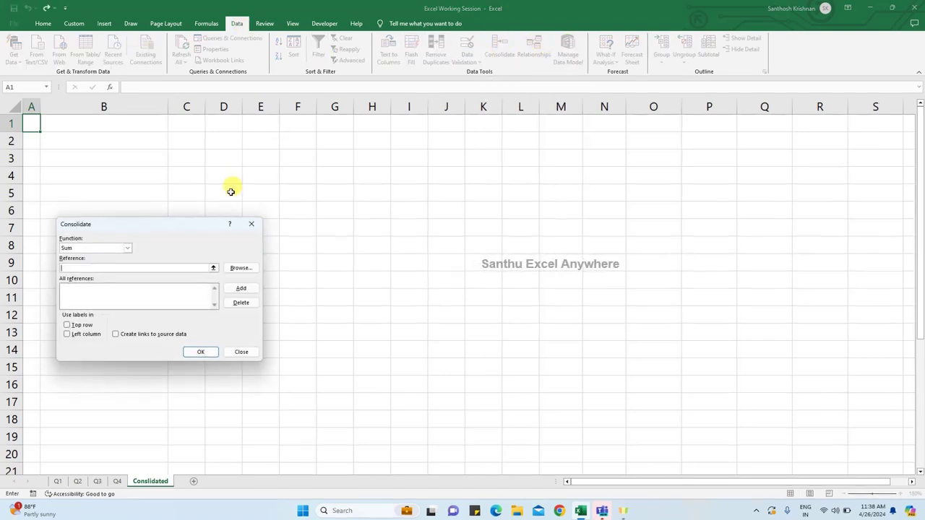
pyautogui.moveTo(172, 224); pyautogui.dragTo(302, 156)
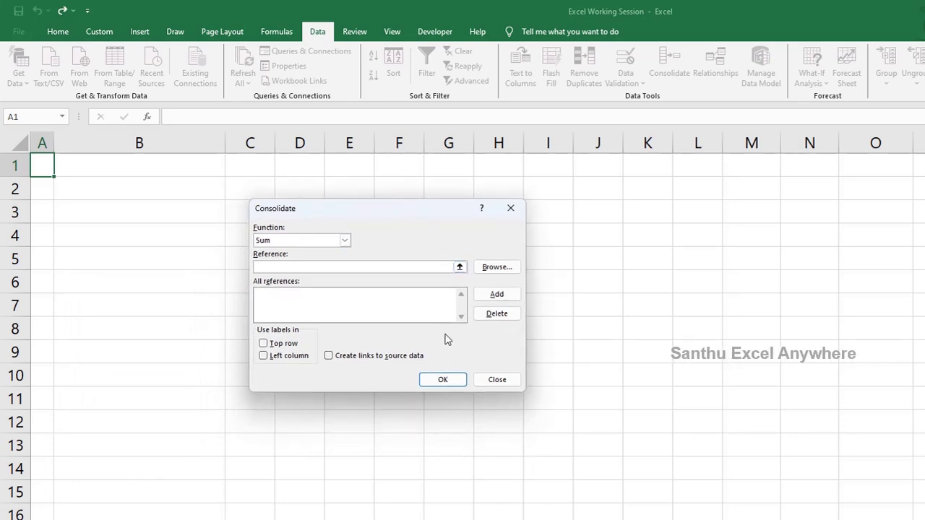
pyautogui.click(345, 242)
pyautogui.click(310, 251)
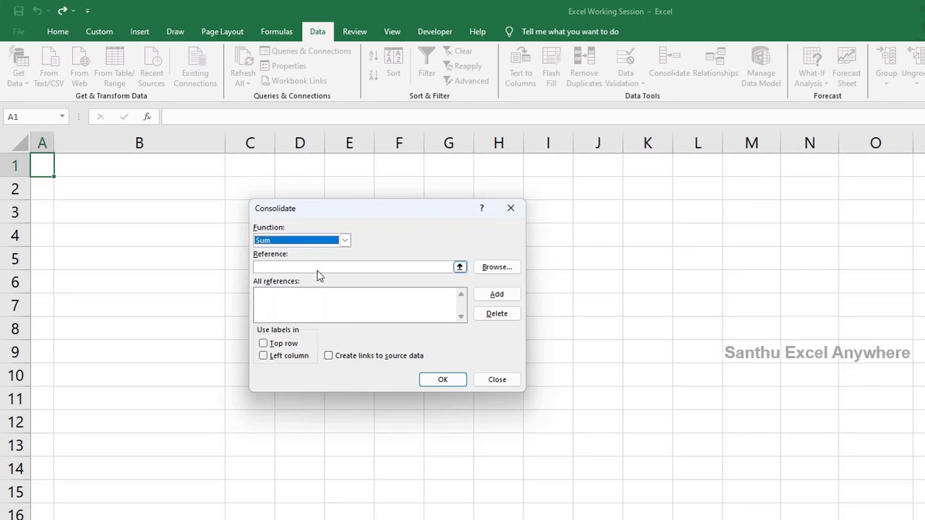
pyautogui.click(313, 267)
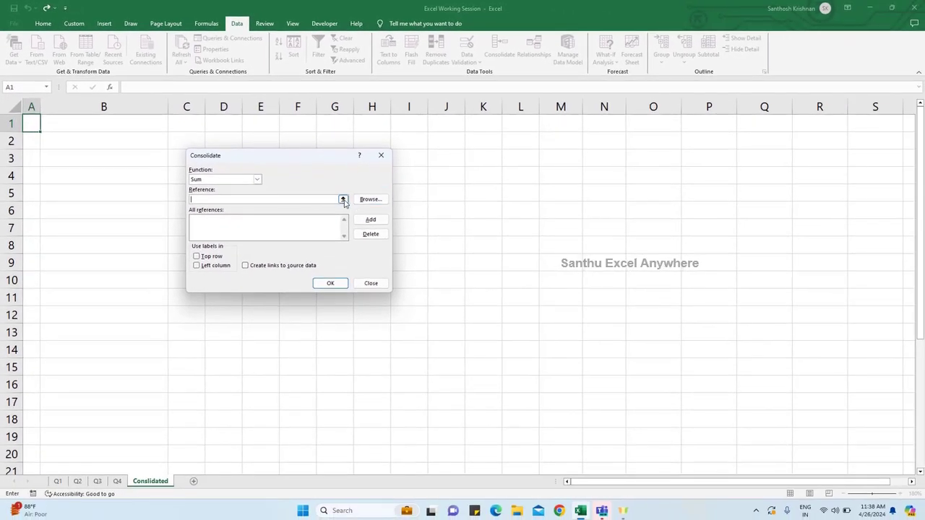
# Add the Q1 table range 'Q1'!$A$1:$D$6 as the first consolidation reference.
pyautogui.click(344, 200)
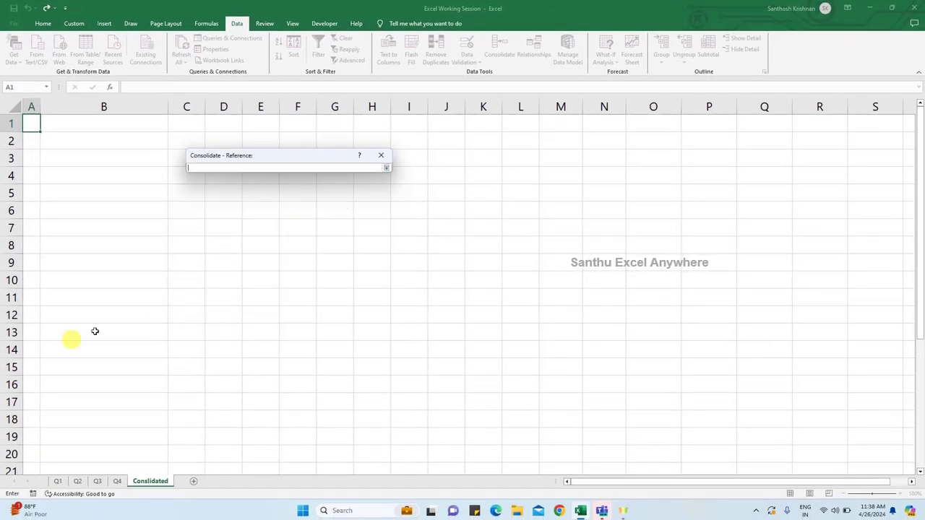
pyautogui.click(59, 482)
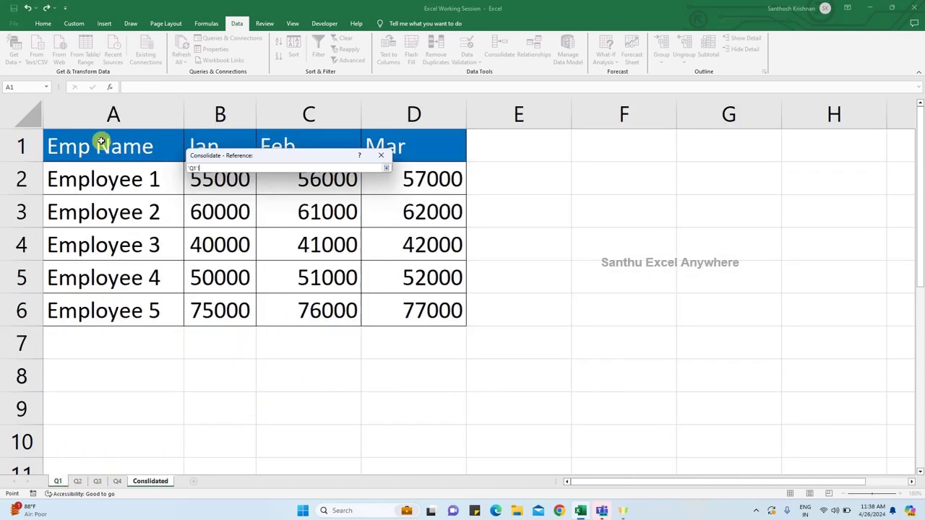
pyautogui.moveTo(101, 142); pyautogui.dragTo(440, 311)
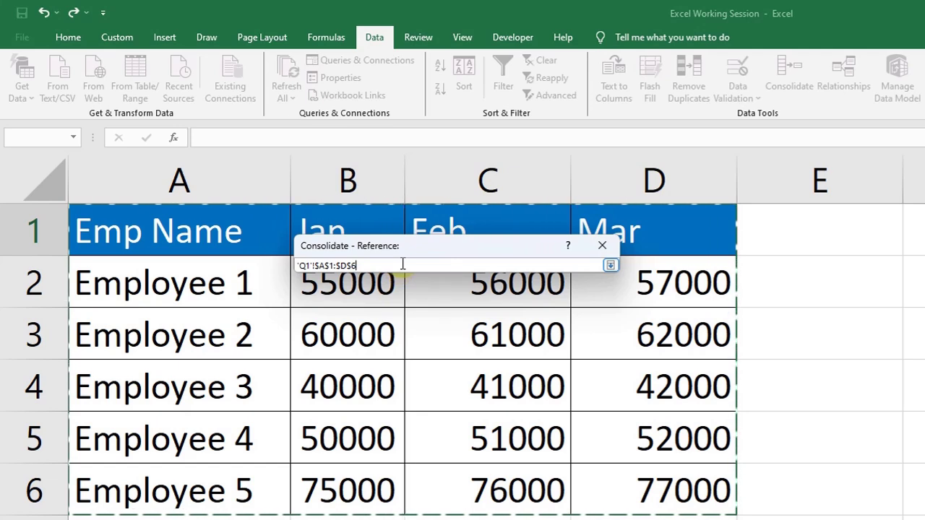
pyautogui.press('Return')
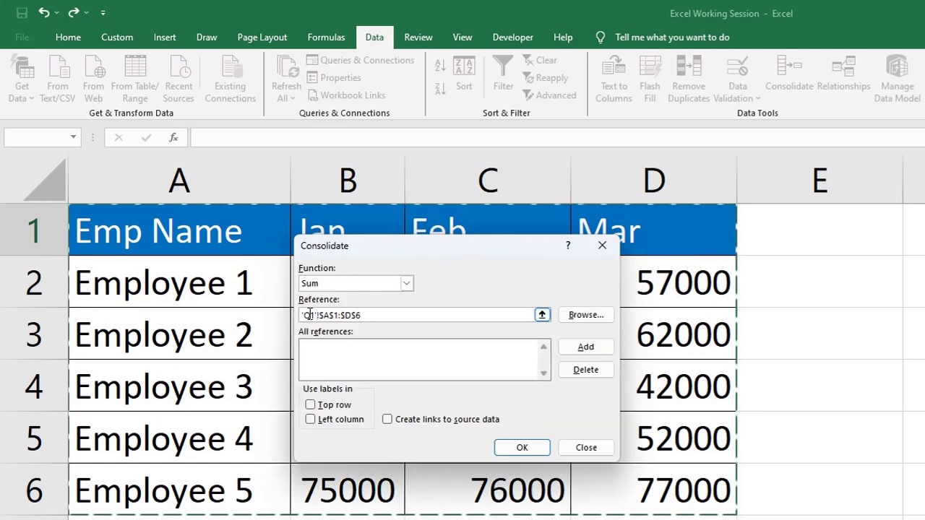
pyautogui.click(582, 349)
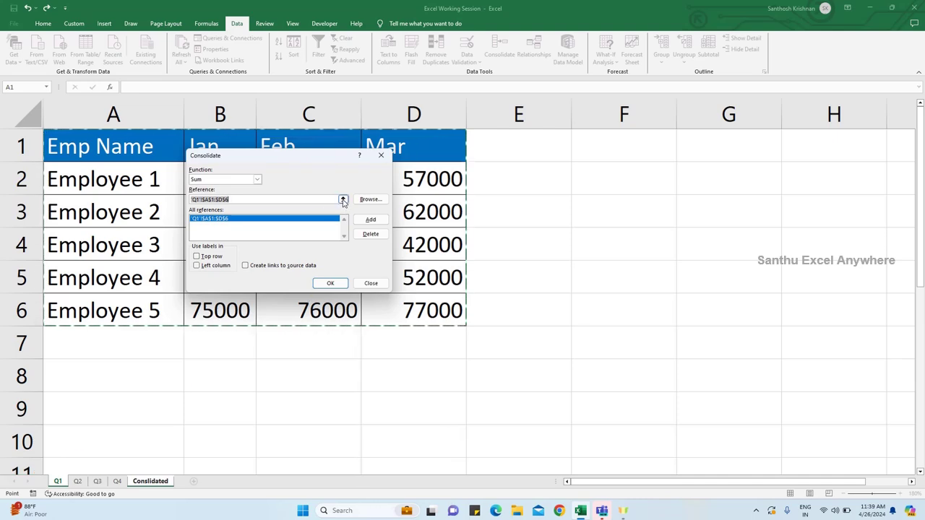
# Add the Q2 sheet's $A$1:$D$6 range to the consolidation references.
pyautogui.click(343, 200)
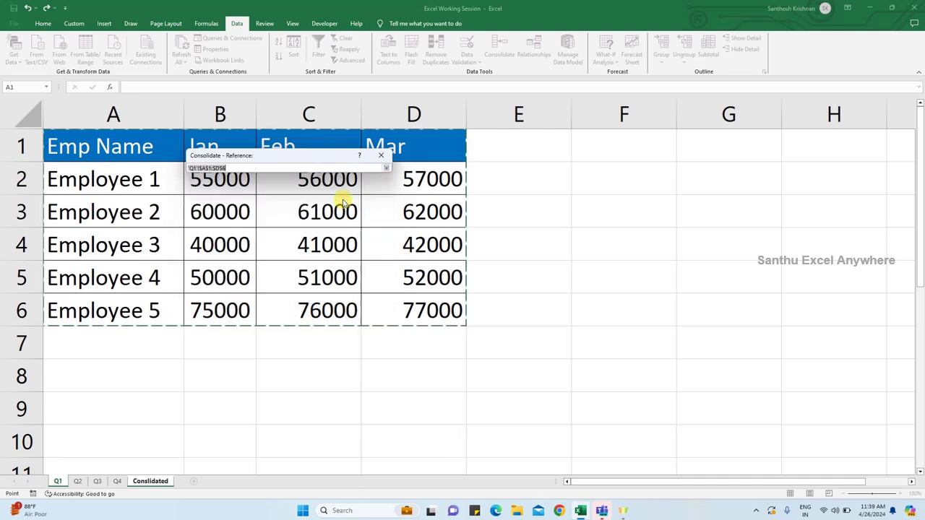
pyautogui.click(78, 482)
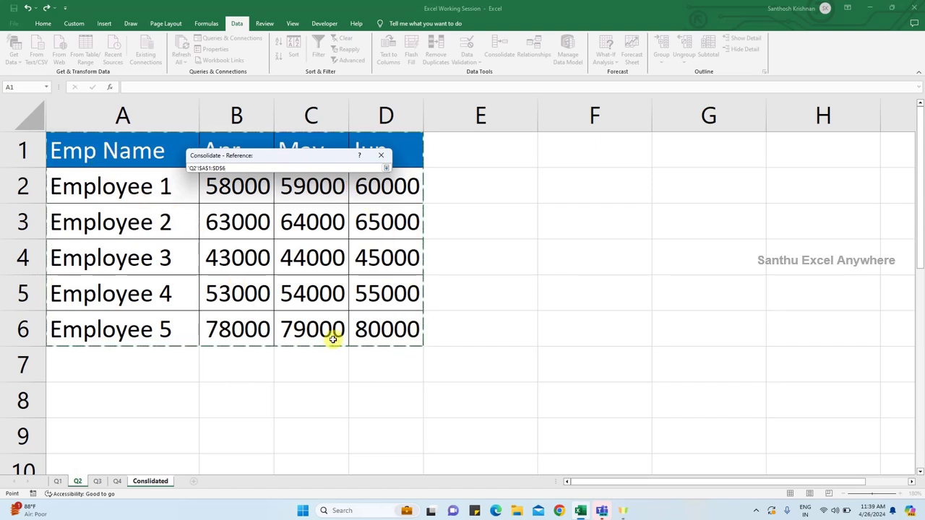
pyautogui.press('Return')
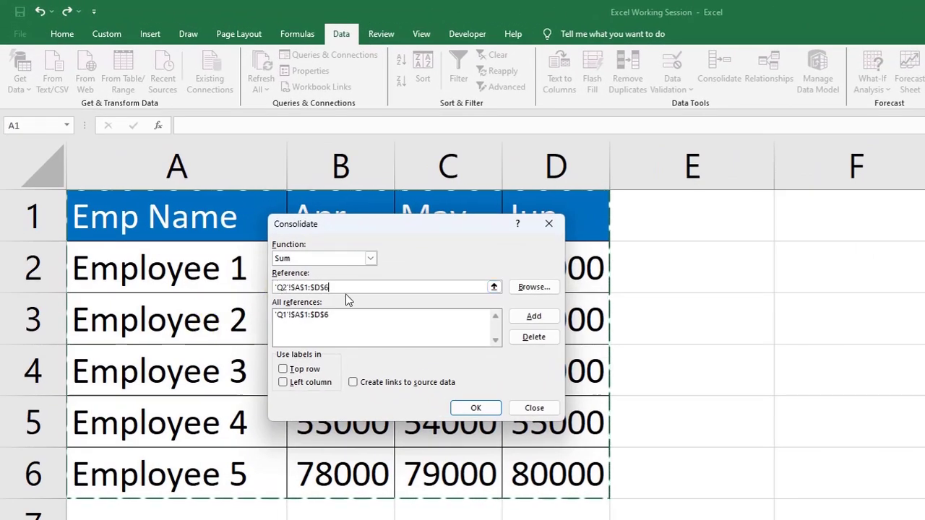
pyautogui.click(536, 320)
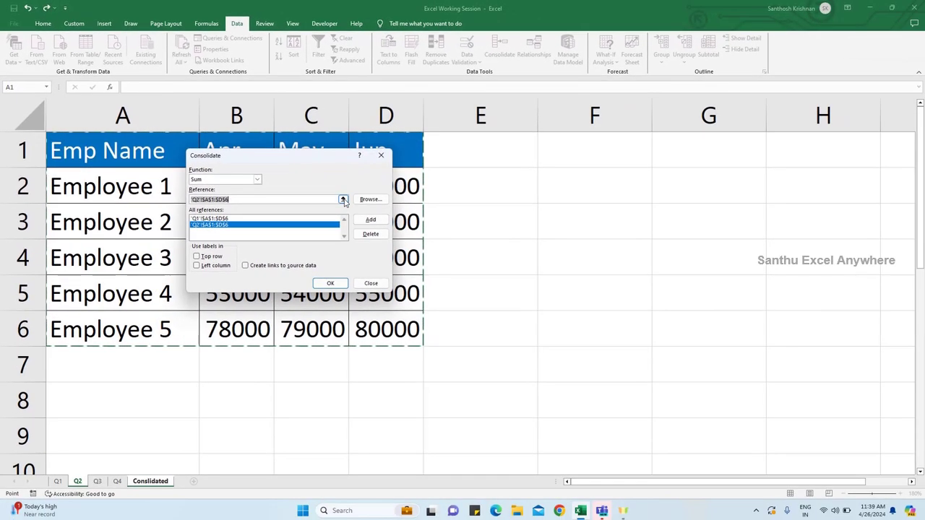
# Add the Q3 and Q4 A1:D6 ranges to the consolidation references.
pyautogui.click(360, 209)
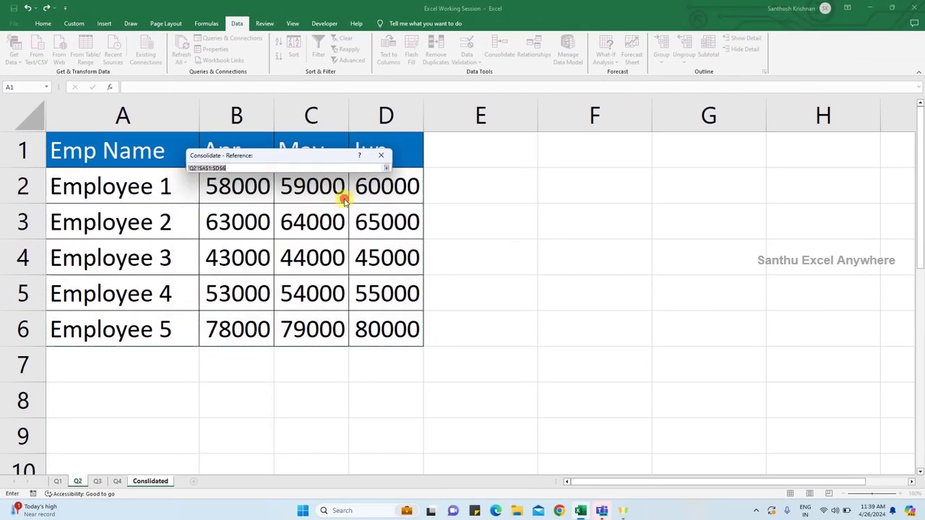
pyautogui.click(99, 481)
pyautogui.moveTo(108, 151); pyautogui.dragTo(407, 328)
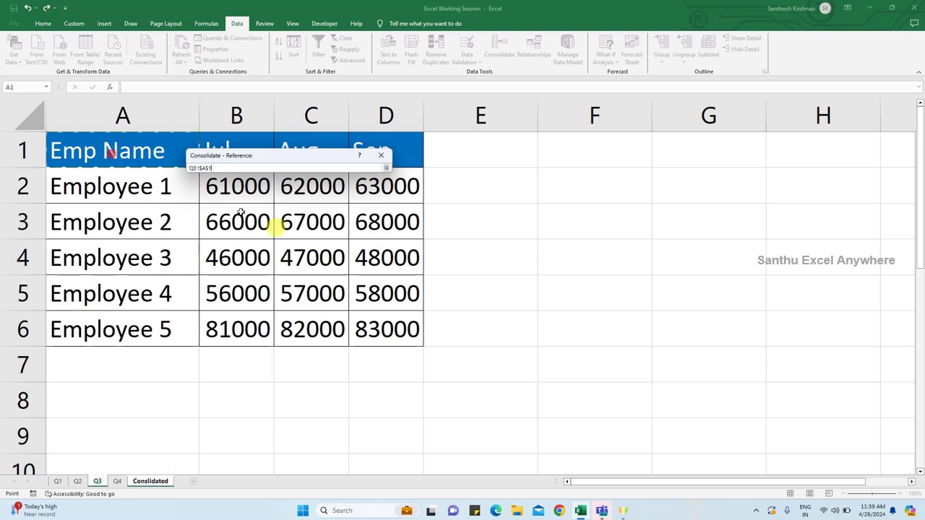
pyautogui.press('Return')
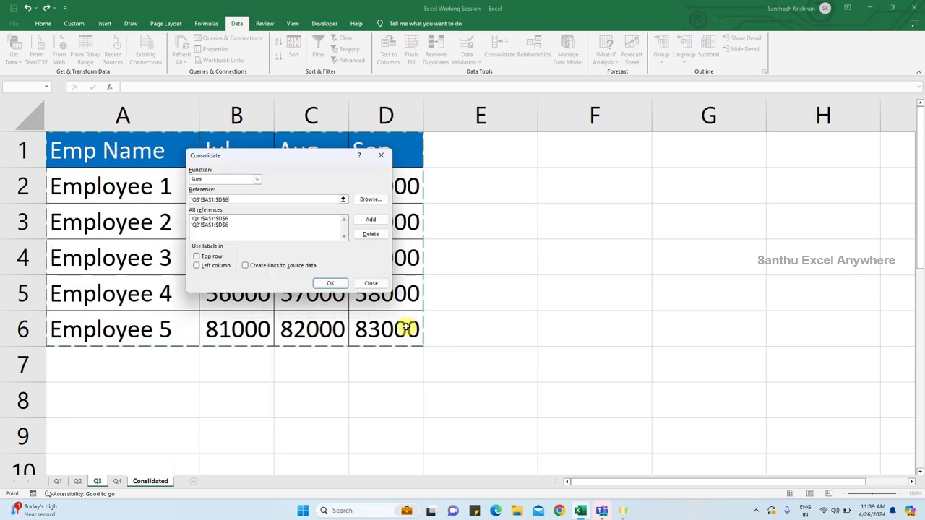
pyautogui.click(362, 221)
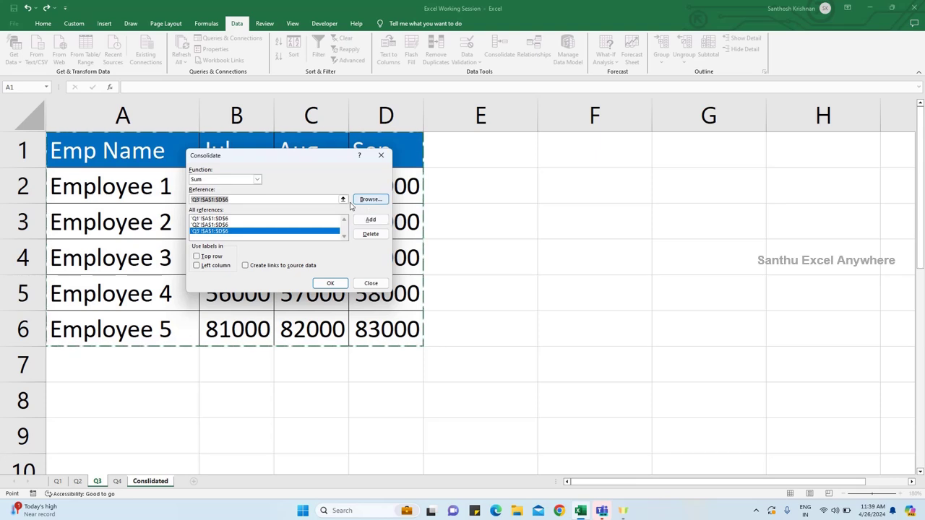
pyautogui.click(342, 199)
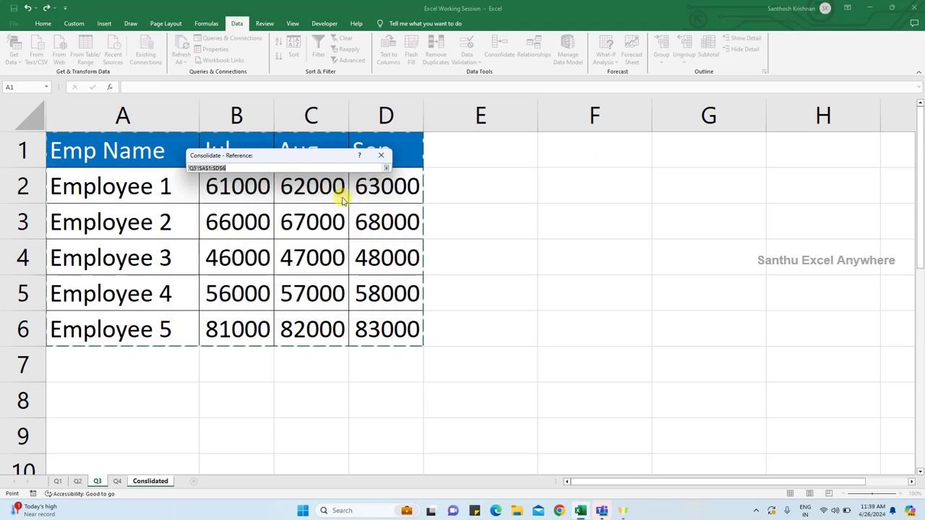
pyautogui.click(117, 481)
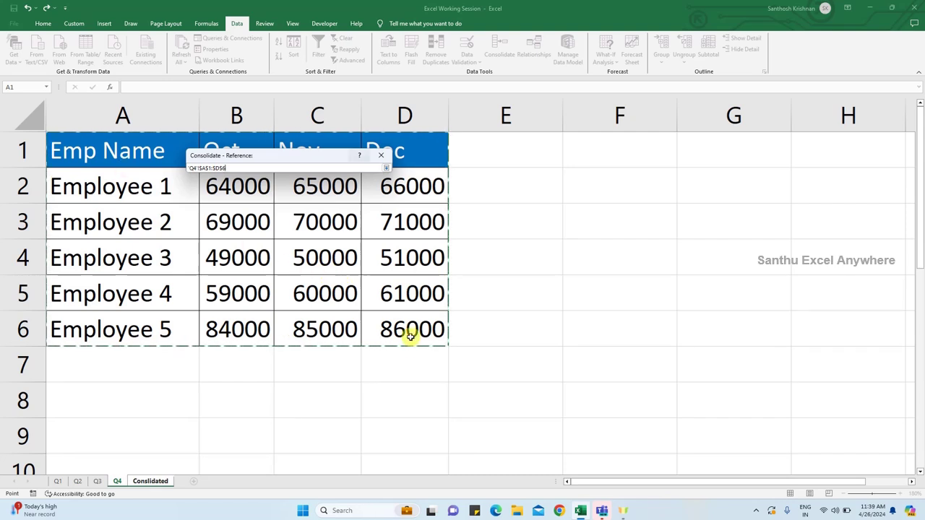
pyautogui.moveTo(410, 337); pyautogui.dragTo(410, 337)
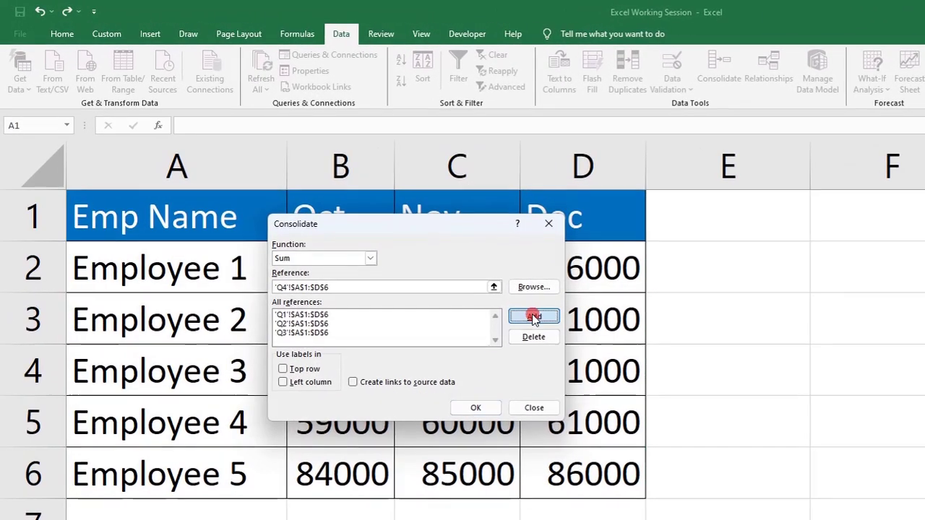
pyautogui.click(370, 220)
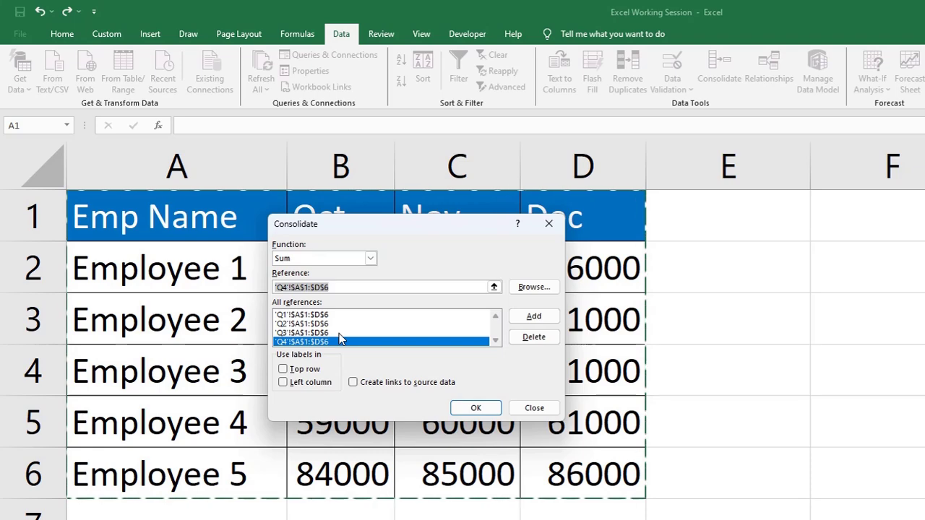
# Consolidate using Top row and Left column labels, with Create links to source data on.
pyautogui.click(283, 370)
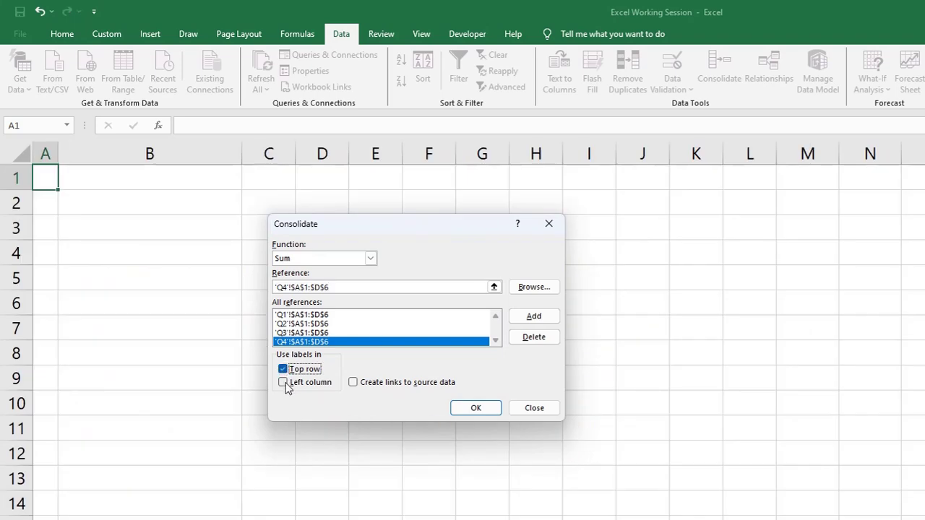
pyautogui.click(283, 383)
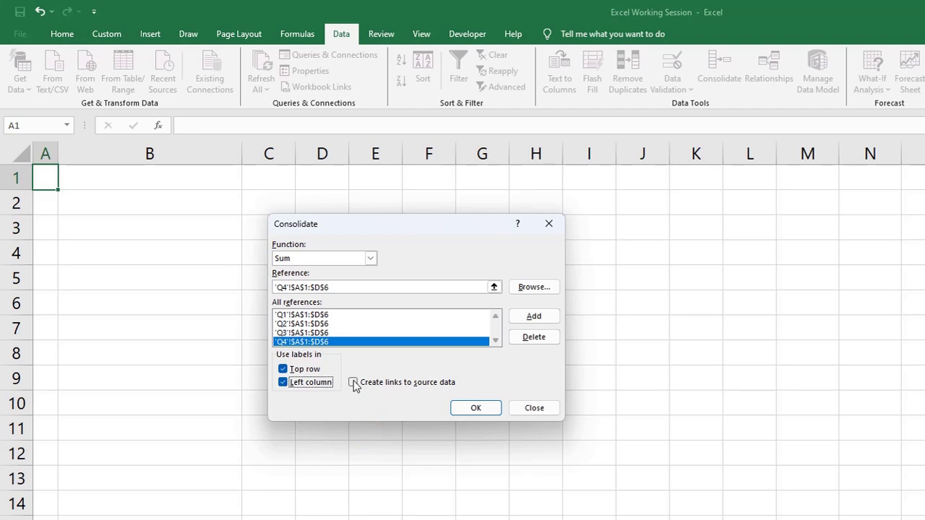
pyautogui.click(353, 383)
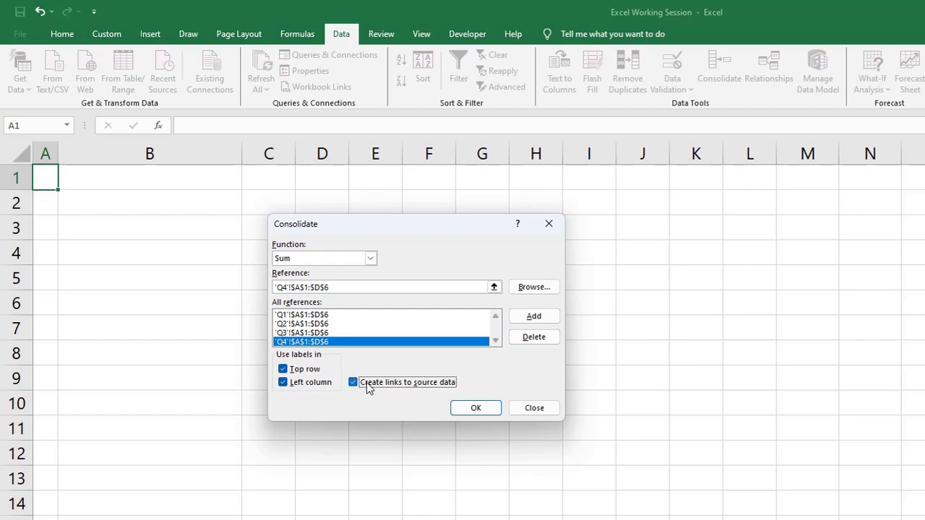
pyautogui.click(472, 409)
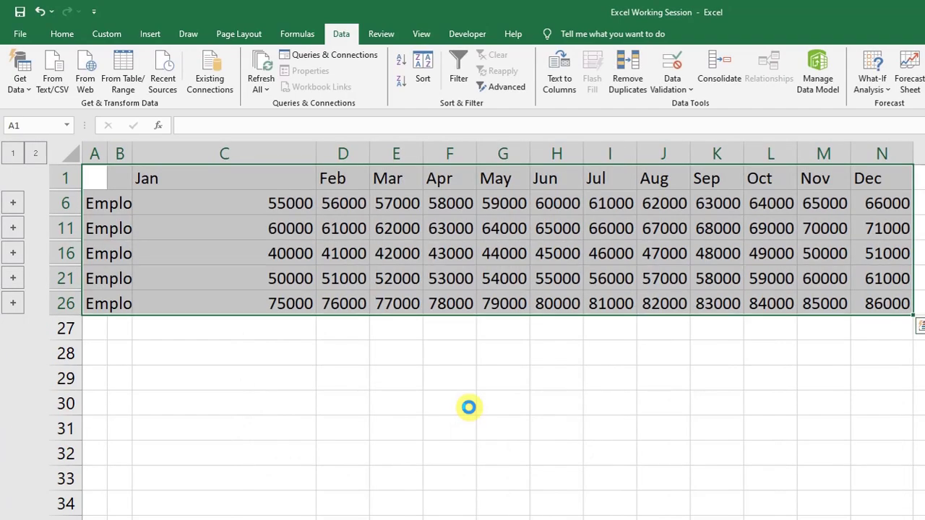
pyautogui.scroll(2, 389, 338)
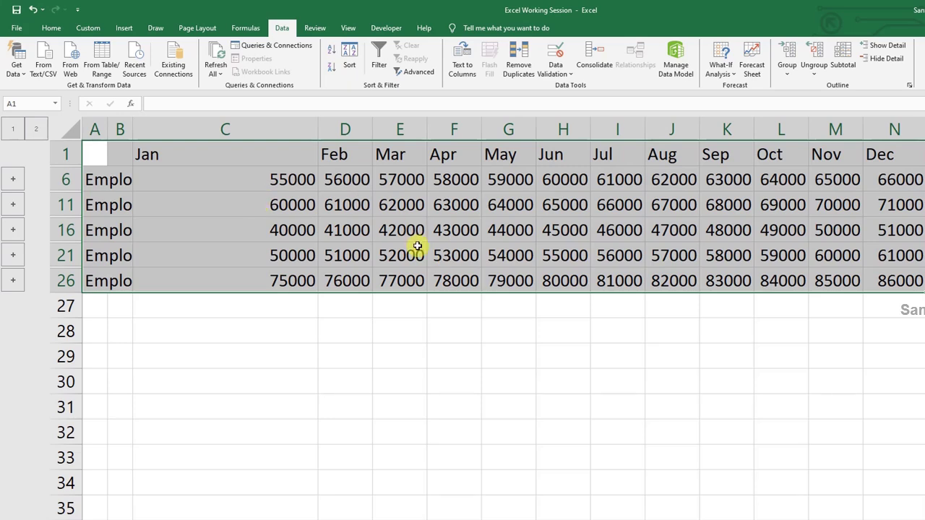
# Apply the Classic 3 AutoFormat to the consolidated table, then select the figures C6:N26.
pyautogui.hotkey('alt', 'o')
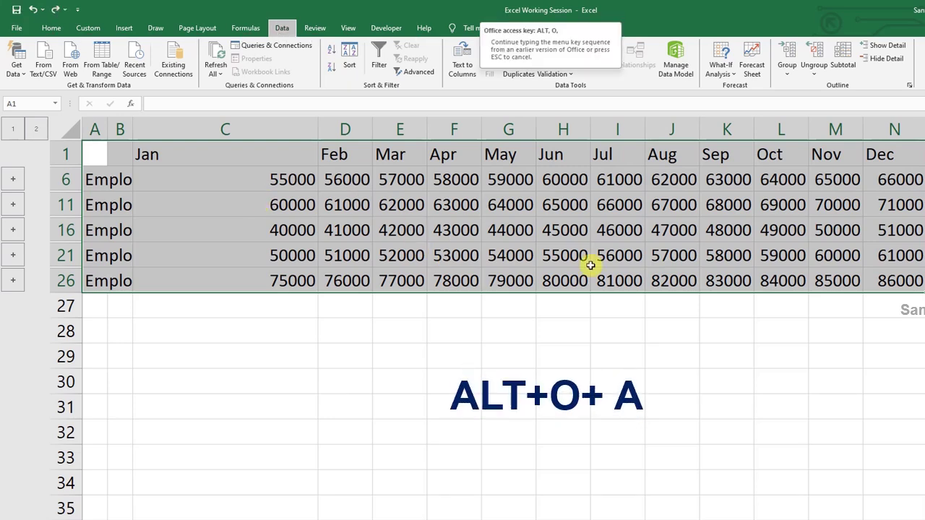
pyautogui.press('a')
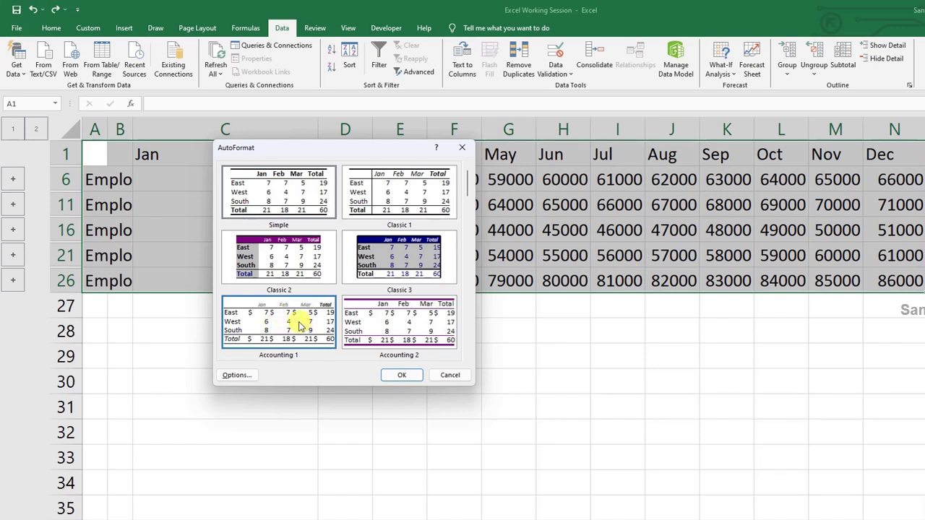
pyautogui.click(362, 264)
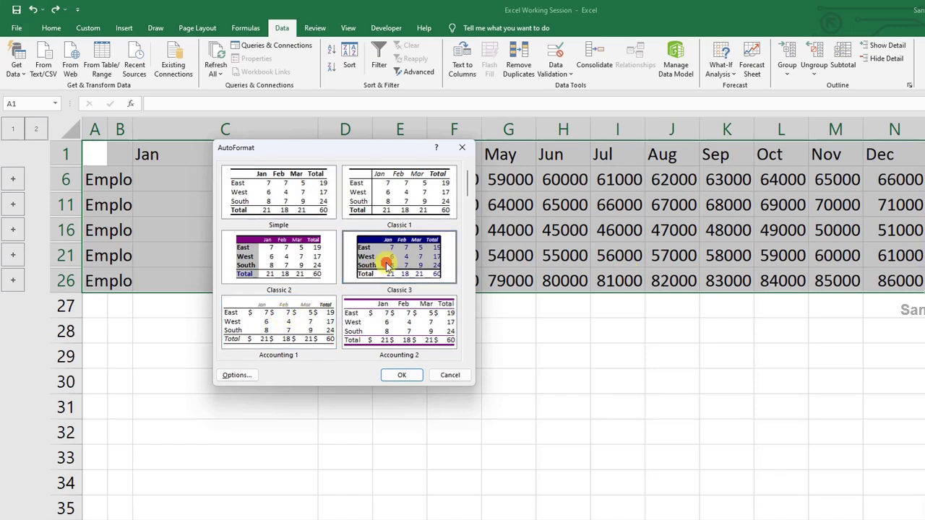
pyautogui.click(403, 373)
pyautogui.click(334, 178)
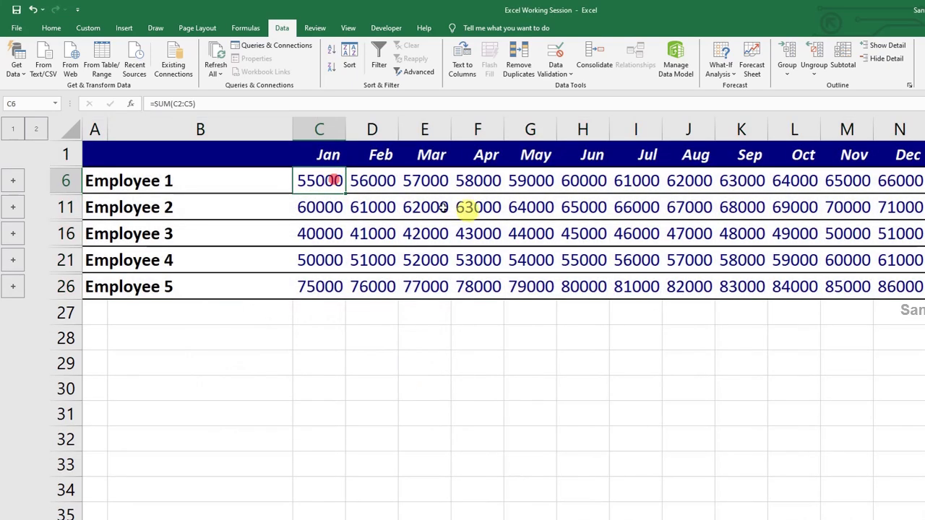
pyautogui.keyDown('shift'); pyautogui.click(892, 297); pyautogui.keyUp('shift')
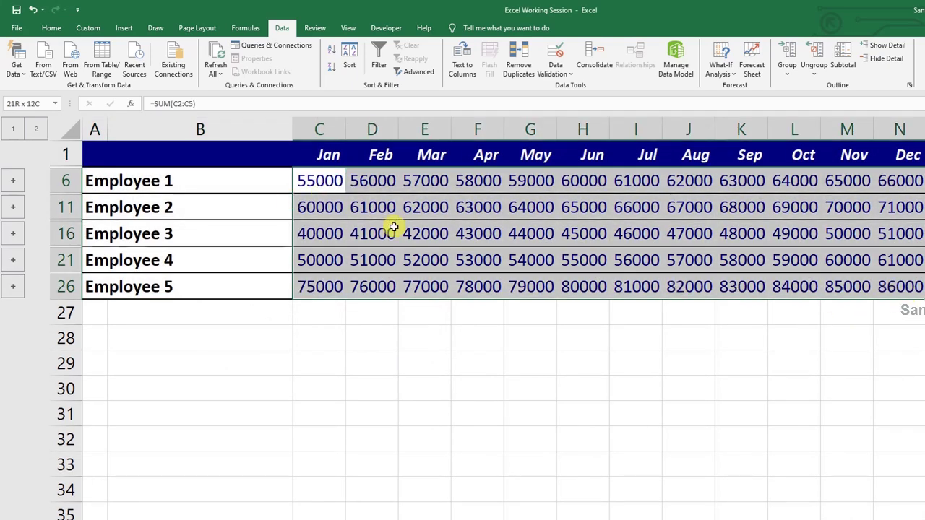
# Set the font colour of the salary figures C6:N26 to black.
pyautogui.click(51, 27)
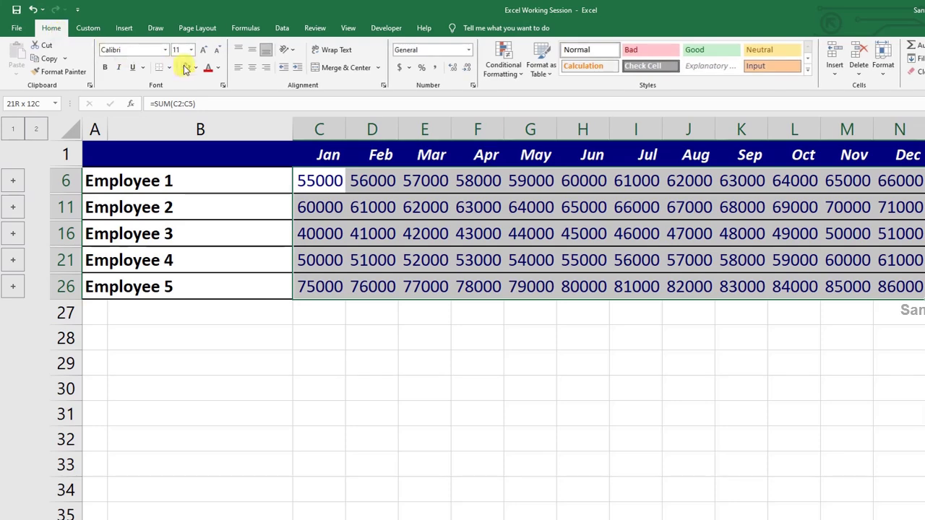
pyautogui.click(217, 68)
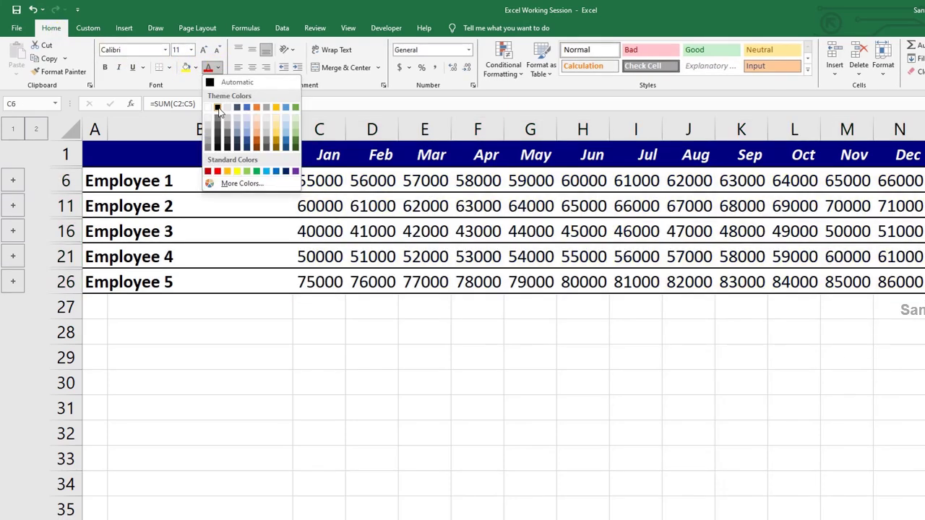
pyautogui.click(219, 109)
# Remove italics from the Jan–Dec headers and expand Employee 1's outline group.
pyautogui.moveTo(306, 152); pyautogui.dragTo(905, 153)
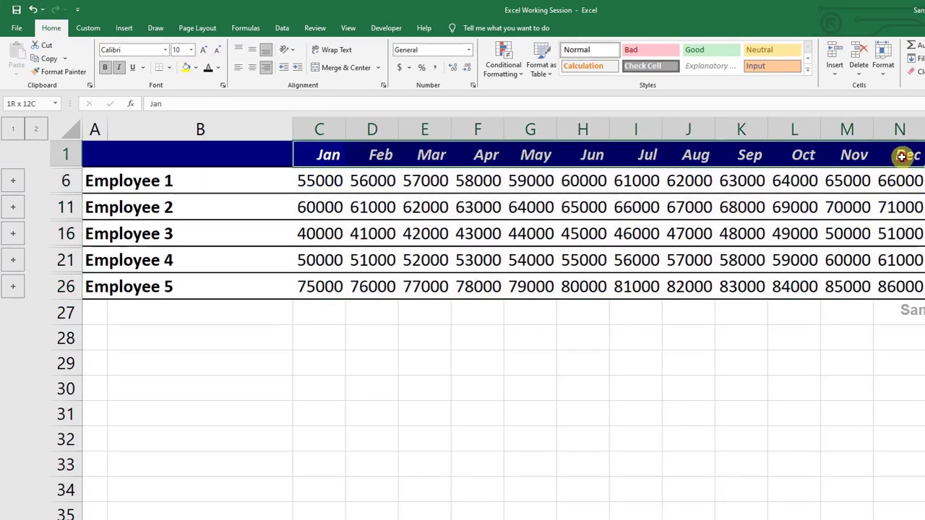
pyautogui.click(120, 67)
pyautogui.click(372, 362)
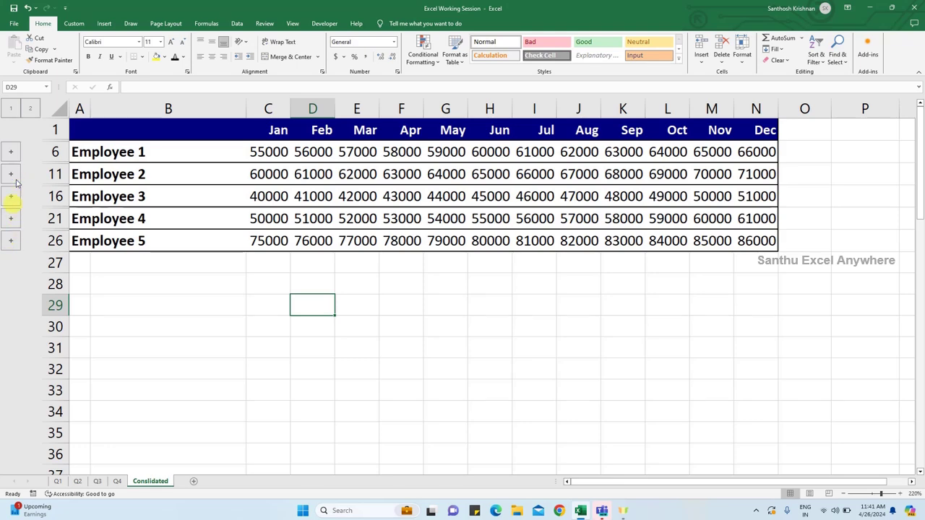
pyautogui.click(11, 153)
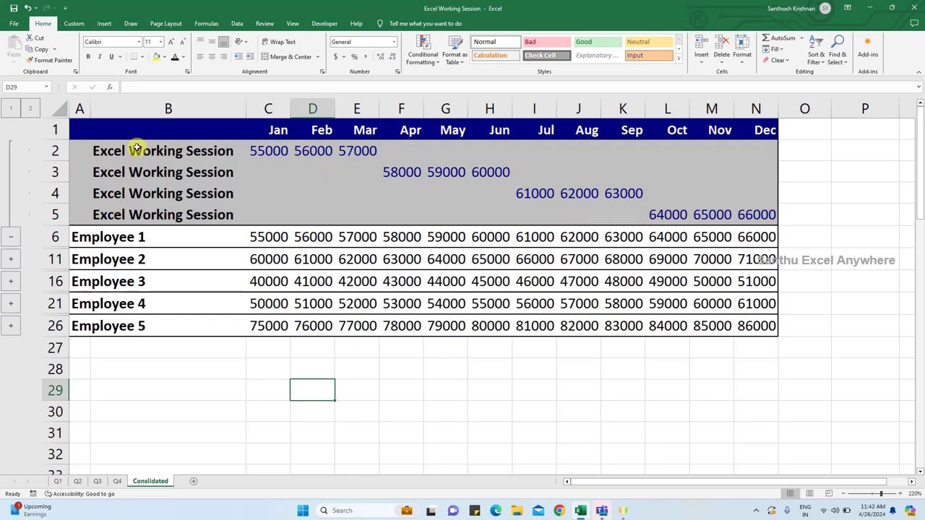
# Start labelling B2:B4 with quarter names, then cancel and undo the attempt.
pyautogui.click(137, 147)
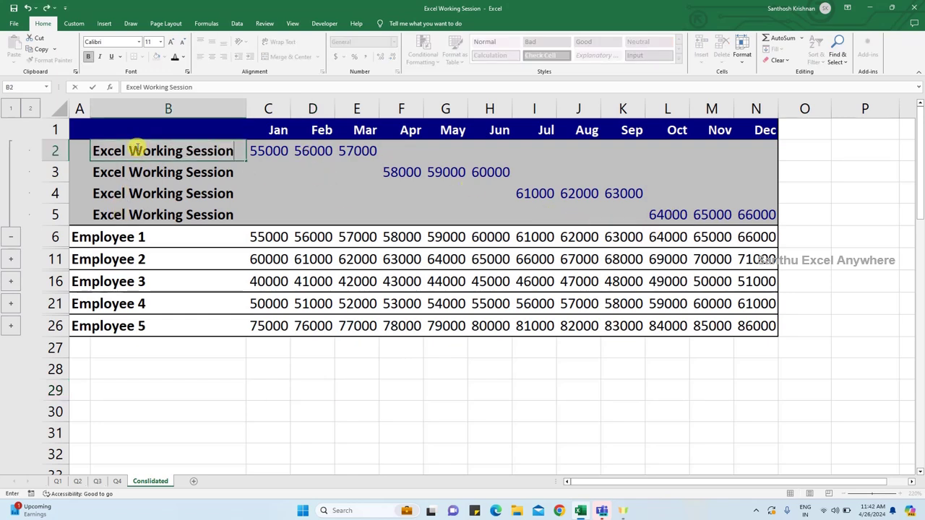
pyautogui.hotkey('ctrl', 'z')
pyautogui.write('Q1')
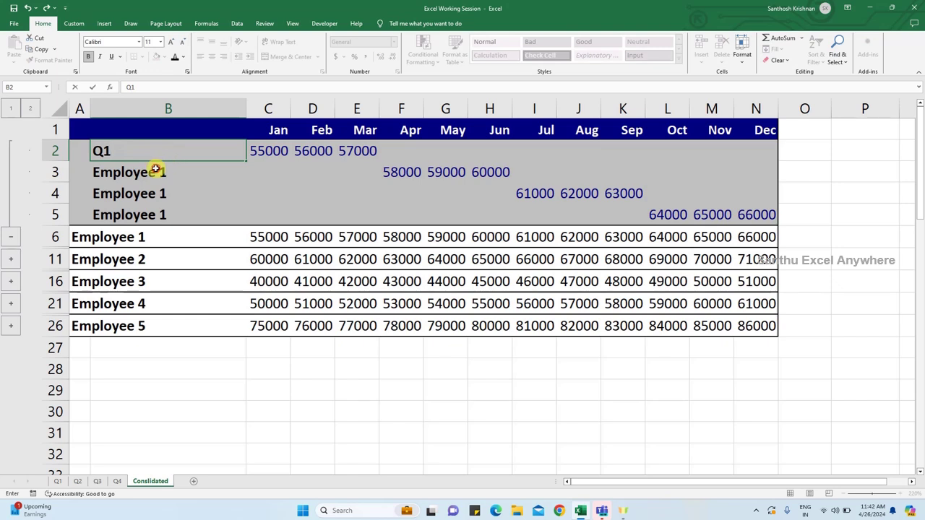
pyautogui.click(156, 169)
pyautogui.write('Q1')
pyautogui.press('BackSpace')
pyautogui.write('2')
pyautogui.click(158, 194)
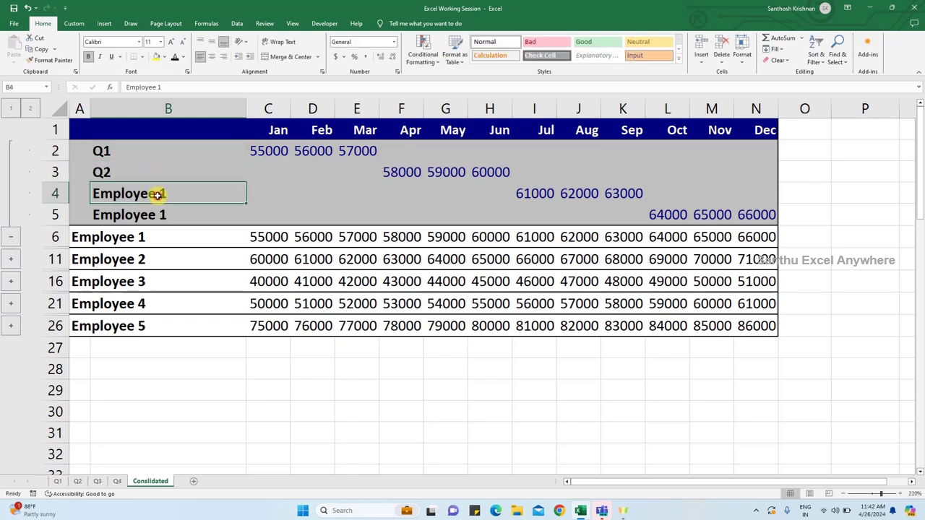
pyautogui.write('Q4')
pyautogui.press('Escape')
pyautogui.hotkey('ctrl', 'z')
pyautogui.hotkey('ctrl', 'z')
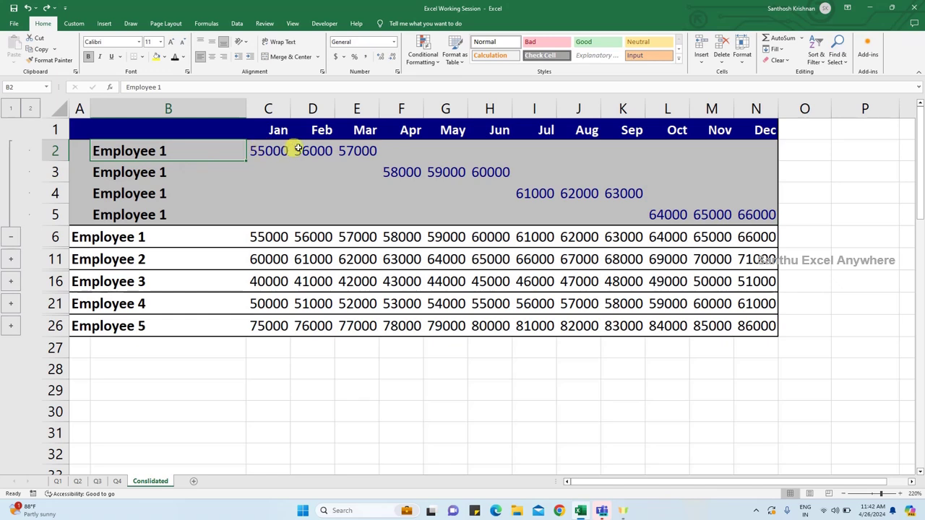
# Label Employee 1's detail rows B2:B5 as Q1–Q4 and collapse the group.
pyautogui.write('Q1')
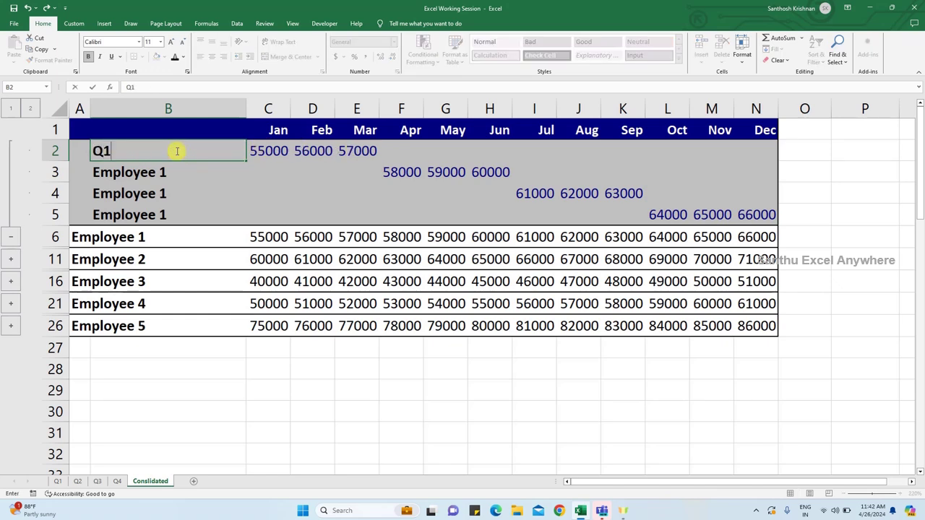
pyautogui.click(174, 172)
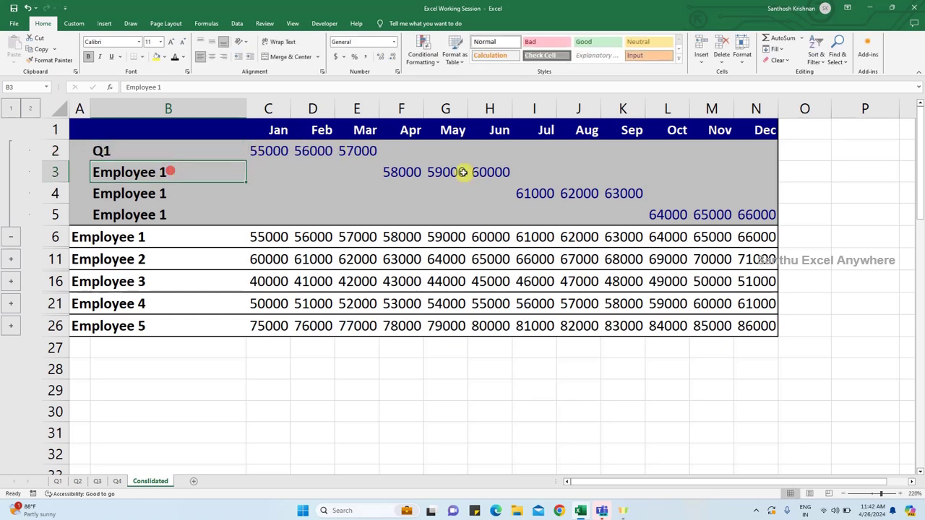
pyautogui.write('Q1')
pyautogui.click(141, 193)
pyautogui.write('Q3')
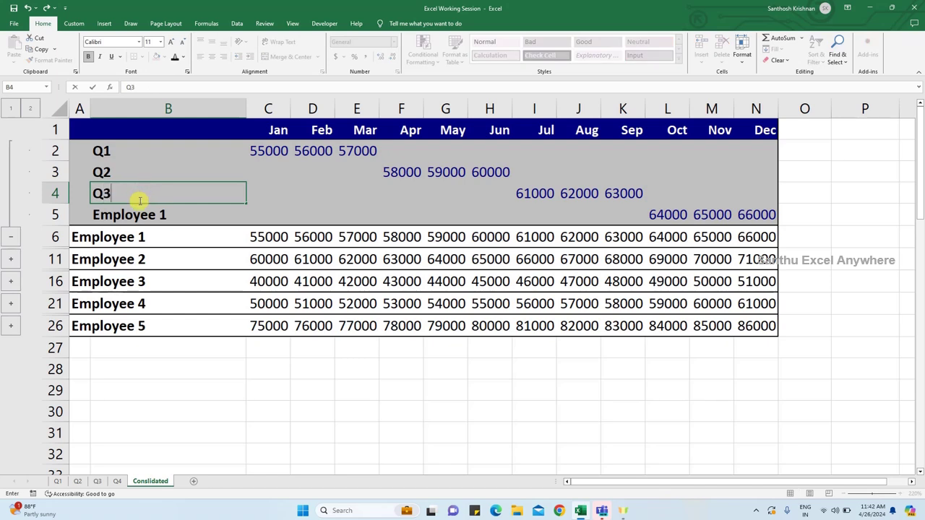
pyautogui.click(134, 214)
pyautogui.write('Q4')
pyautogui.click(266, 217)
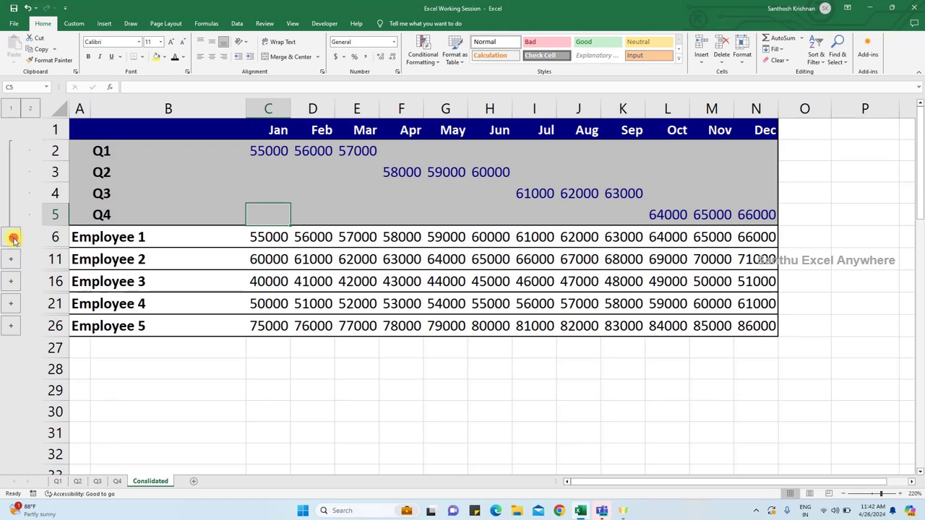
pyautogui.click(13, 239)
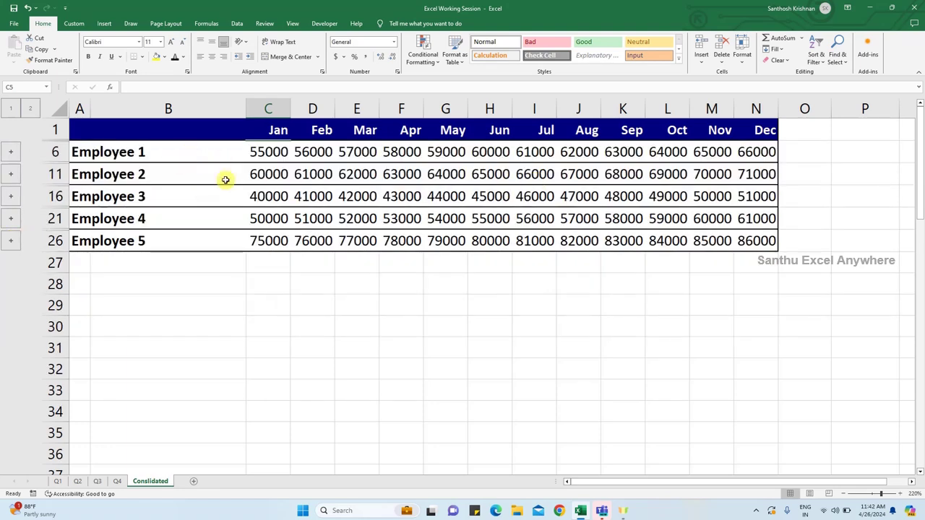
# Expand Employee 2, label B7:B10 as Q1–Q4, and collapse the group again.
pyautogui.click(11, 175)
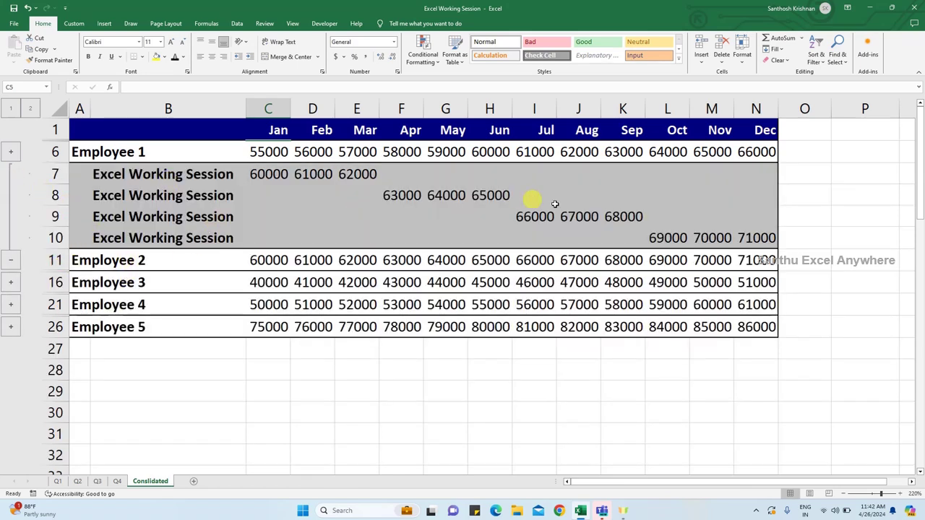
pyautogui.click(134, 176)
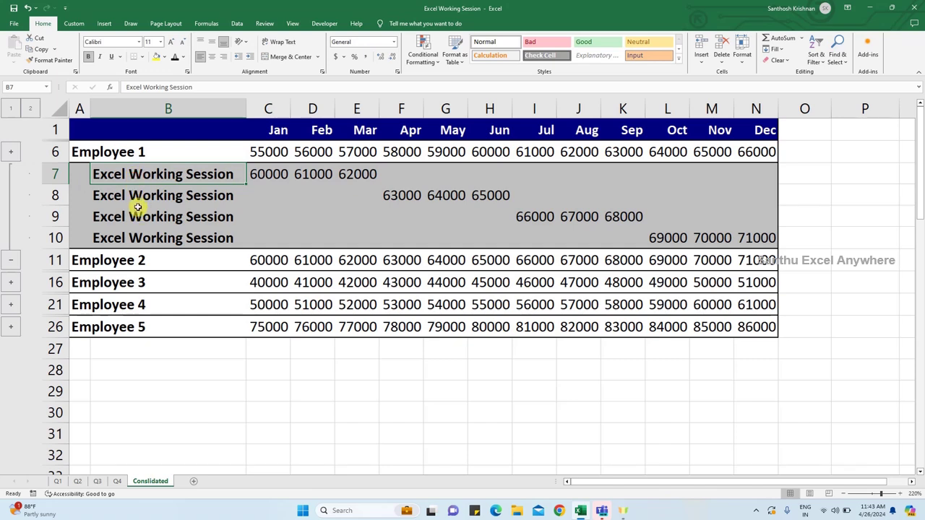
pyautogui.write('Q1')
pyautogui.click(137, 205)
pyautogui.write('Q2')
pyautogui.click(119, 214)
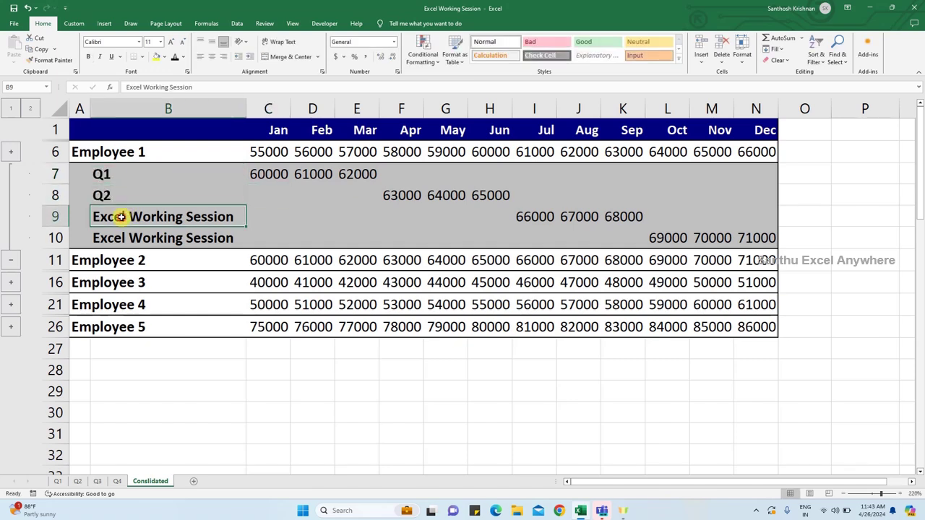
pyautogui.write('A')
pyautogui.write('Q3')
pyautogui.press('Tab')
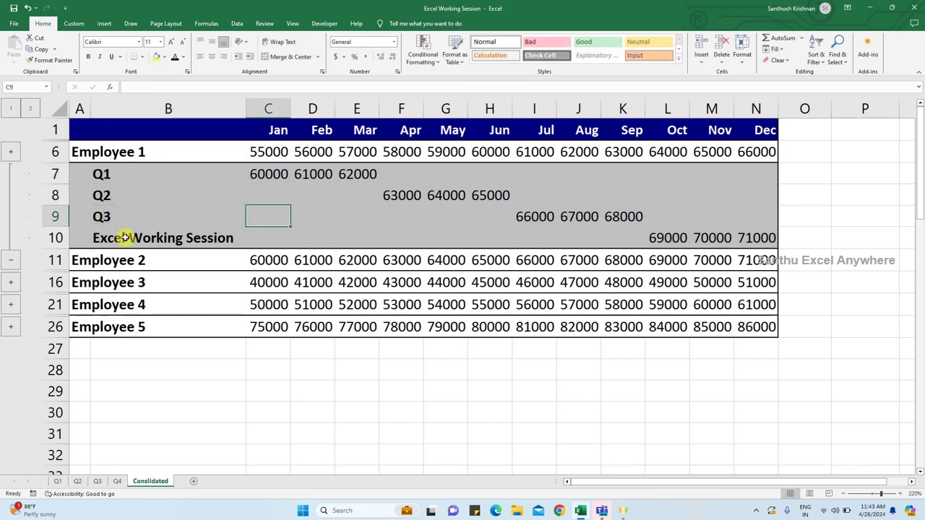
pyautogui.click(135, 237)
pyautogui.write('Q4')
pyautogui.press('Tab')
pyautogui.click(14, 258)
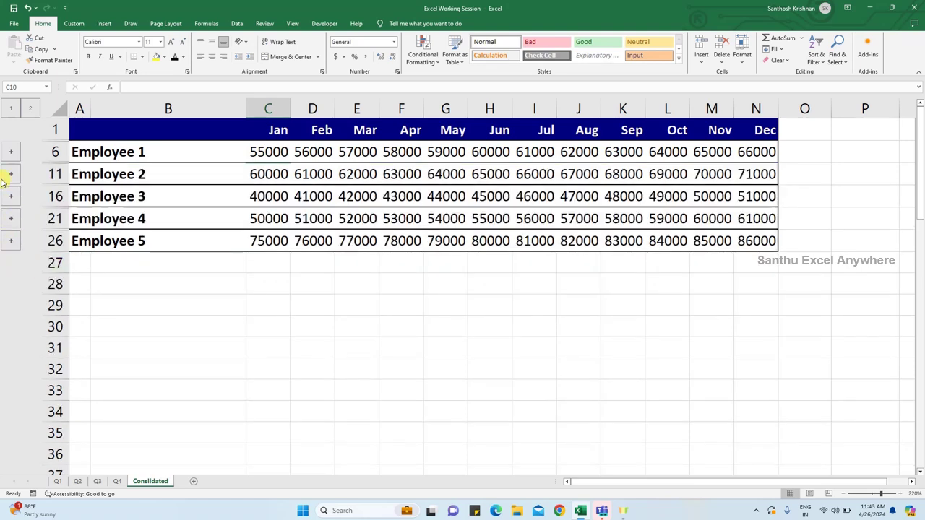
# Check C6's SUM formula, change Employee 1's Q1 Jan value to 75000, and review the consolidated totals.
pyautogui.click(277, 148)
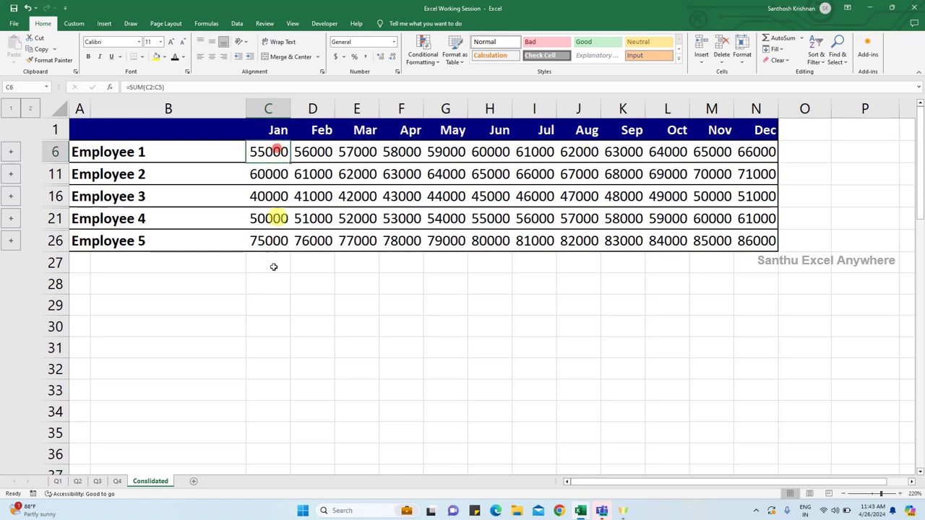
pyautogui.click(276, 332)
pyautogui.click(56, 481)
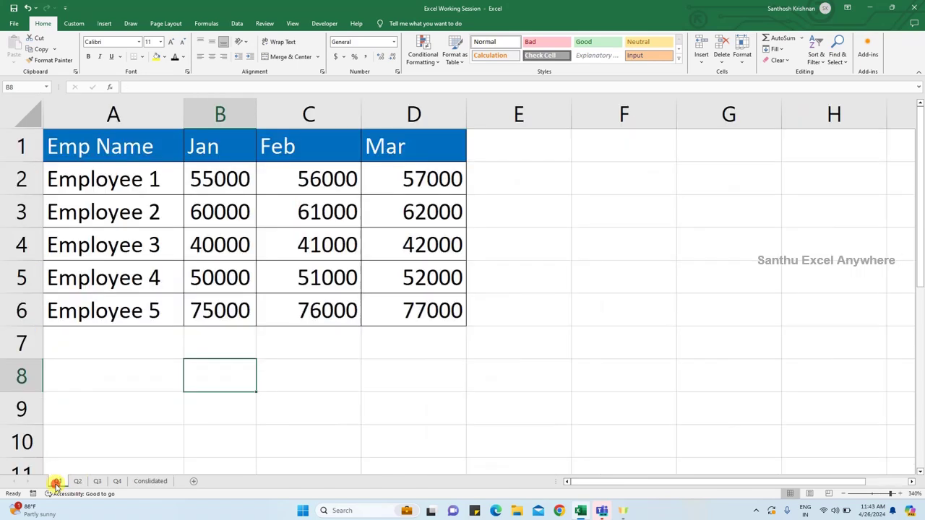
pyautogui.click(239, 184)
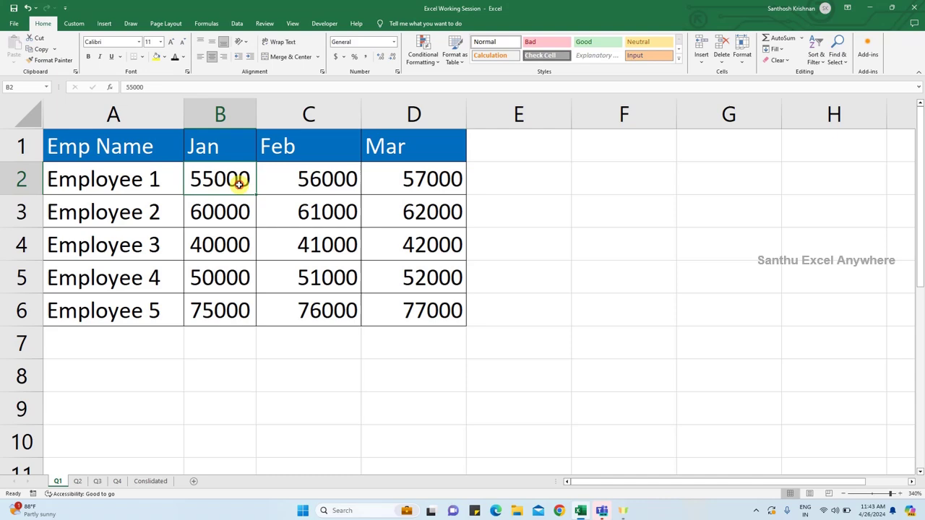
pyautogui.doubleClick(197, 178)
pyautogui.press('BackSpace')
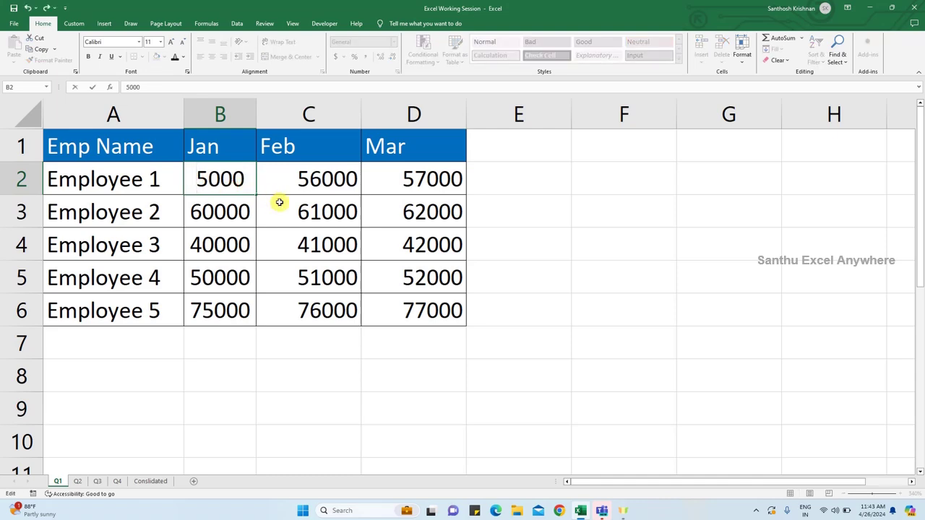
pyautogui.write('7')
pyautogui.press('Tab')
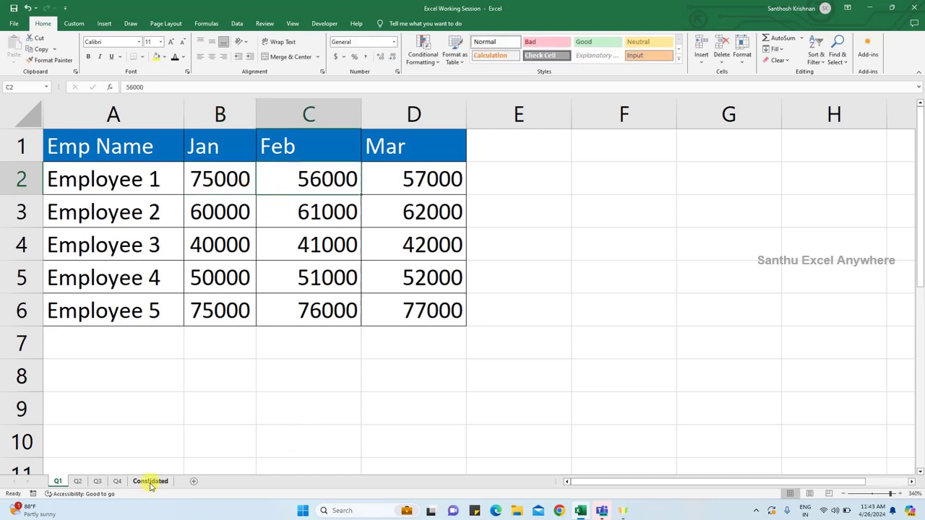
pyautogui.click(141, 483)
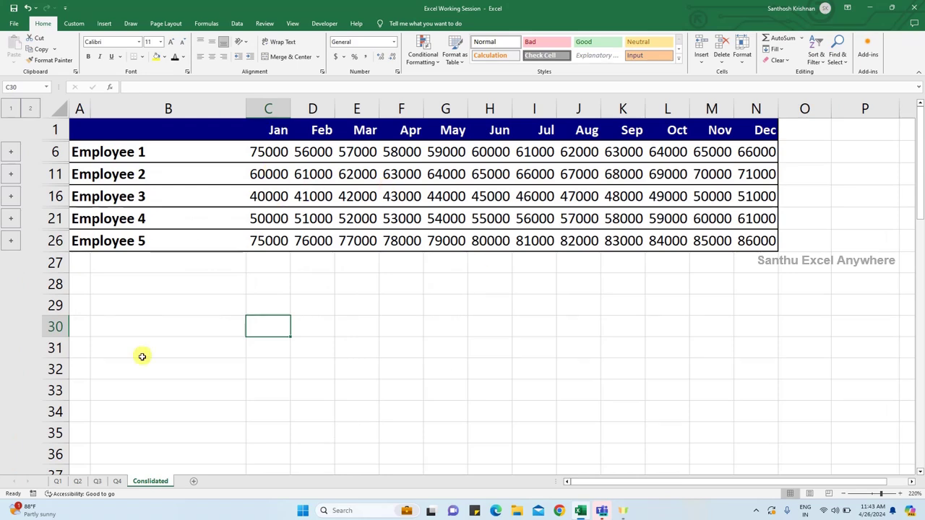
pyautogui.keyDown('ctrl'); pyautogui.scroll(3, 273, 152); pyautogui.keyUp('ctrl')
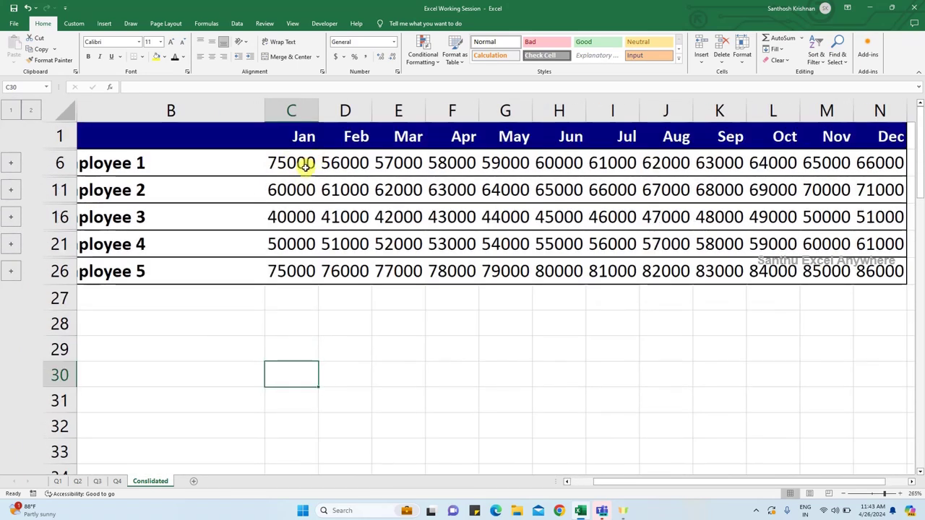
# Change Employee 5's Q4 Oct value from 84000 to 94000 and check total L26.
pyautogui.click(117, 481)
pyautogui.click(234, 334)
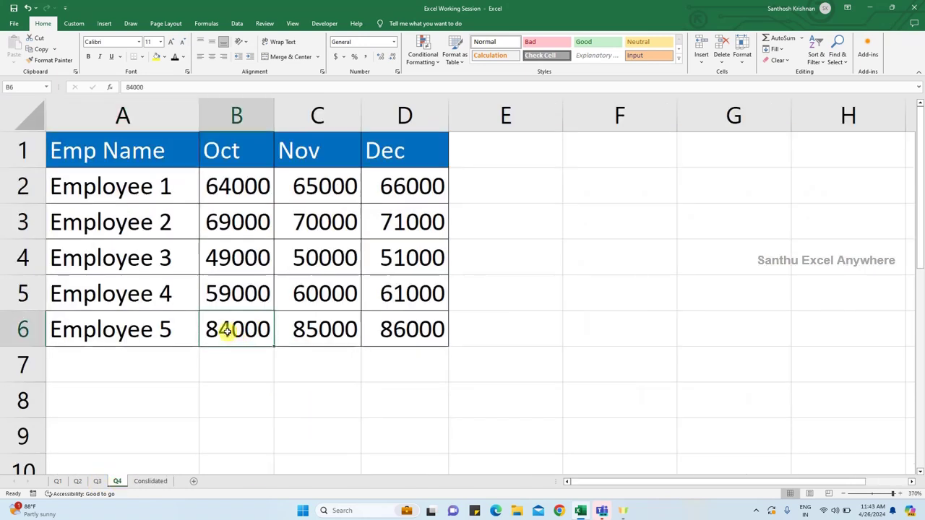
pyautogui.doubleClick(218, 333)
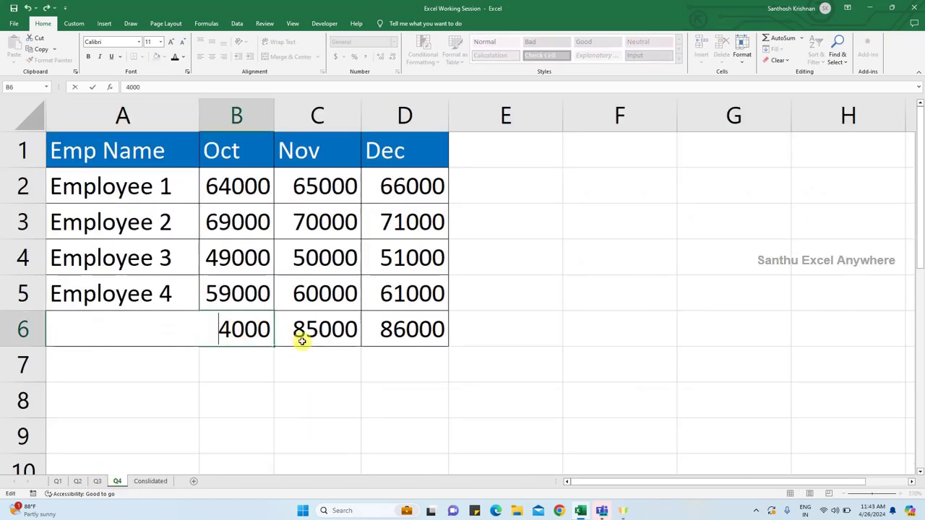
pyautogui.click(302, 341)
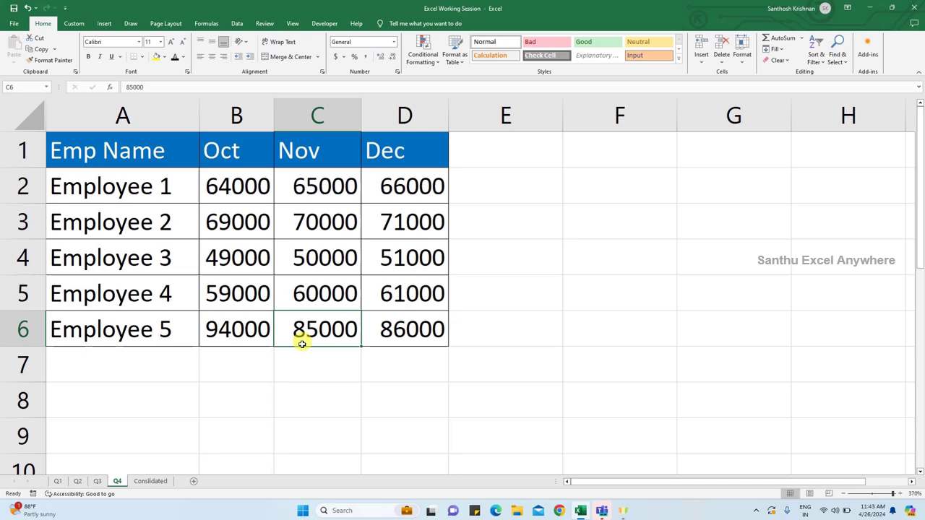
pyautogui.click(150, 482)
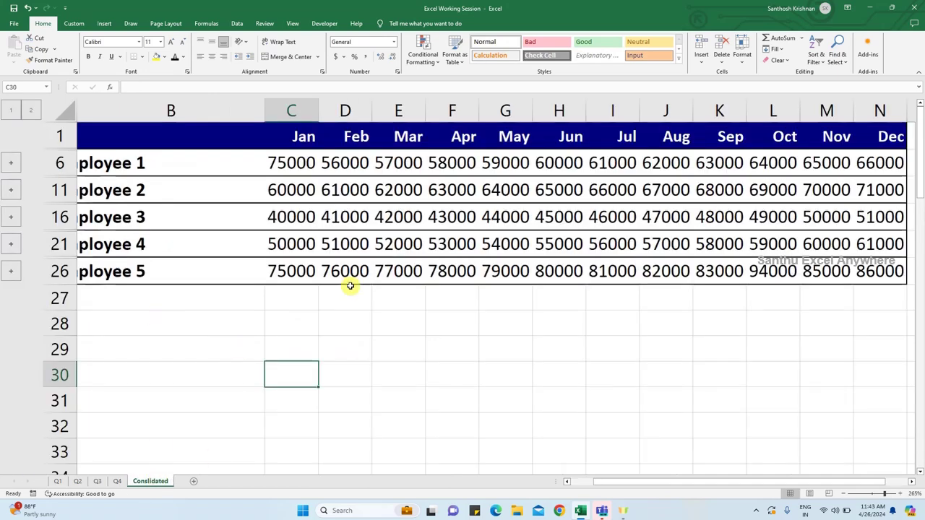
pyautogui.click(782, 271)
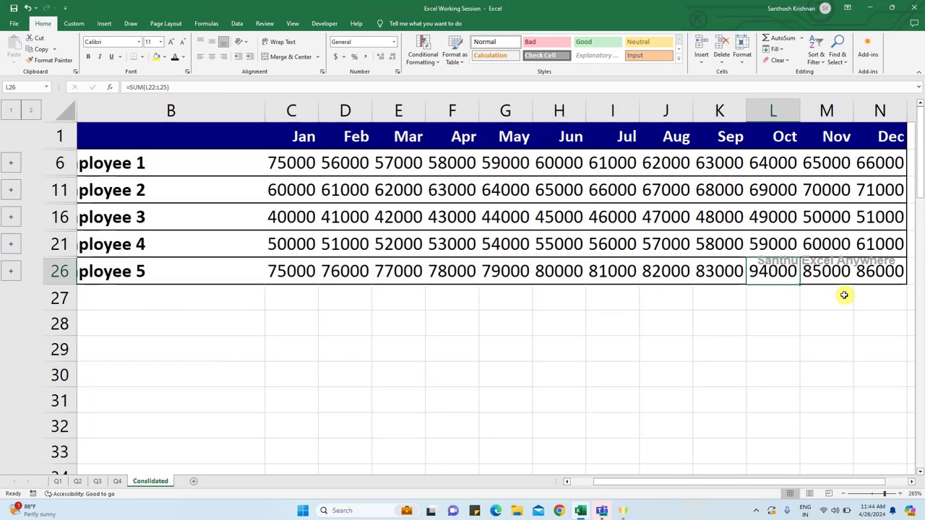
# Undo a yellow fill on L26, then narrow column B so employee names fit.
pyautogui.click(156, 57)
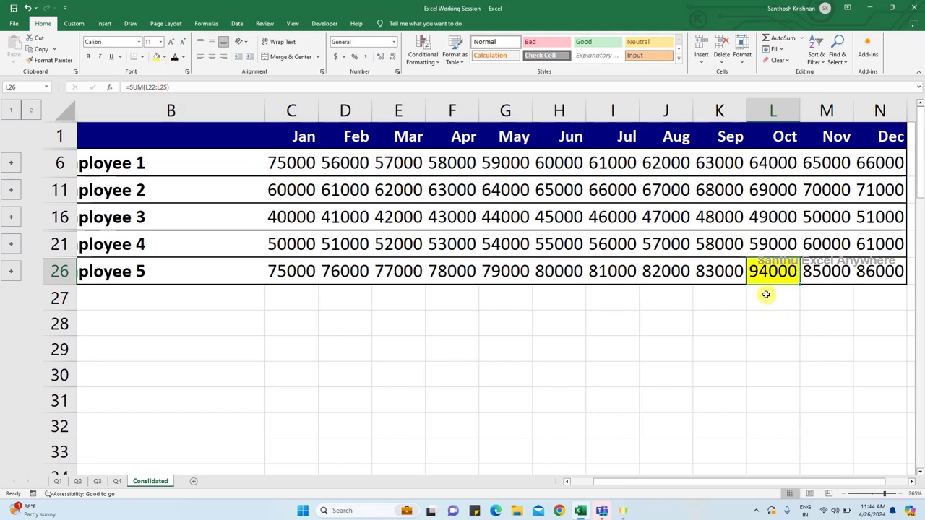
pyautogui.hotkey('ctrl', 'z')
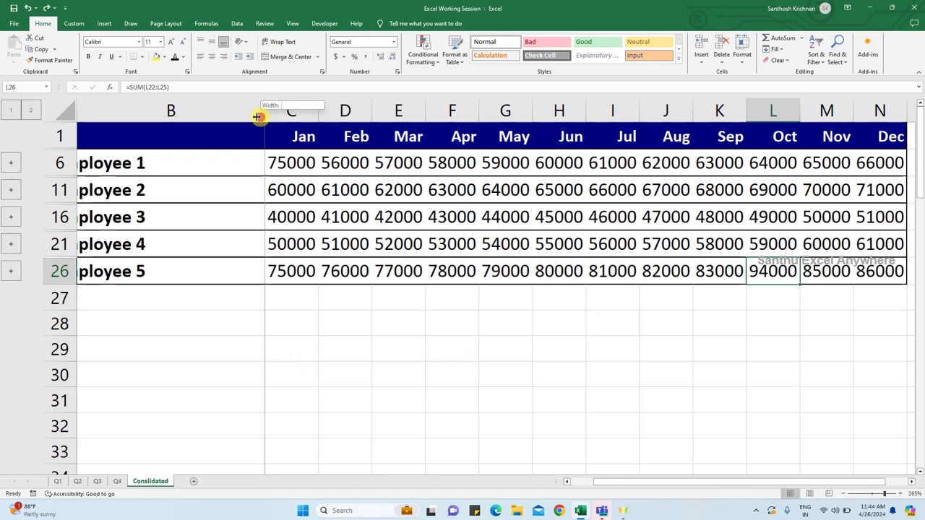
pyautogui.moveTo(265, 111); pyautogui.dragTo(181, 127)
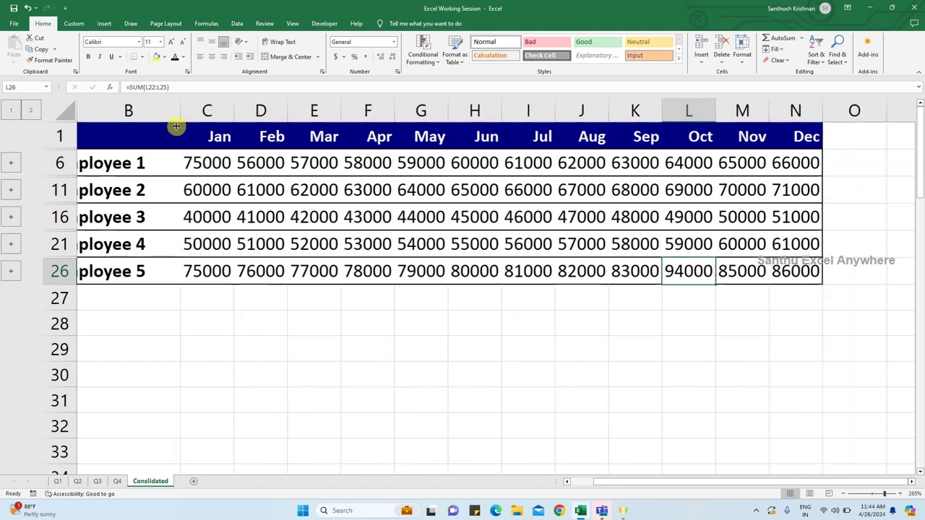
pyautogui.click(249, 296)
pyautogui.press('Home')
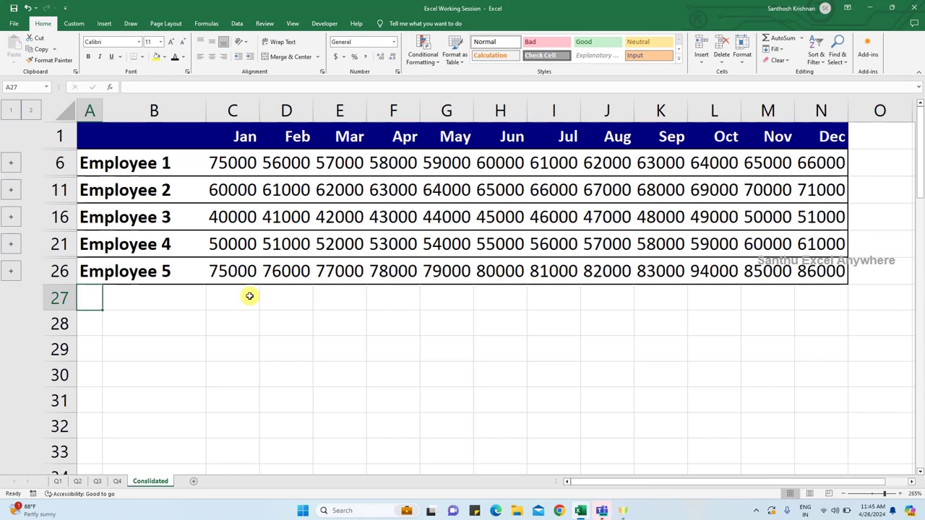